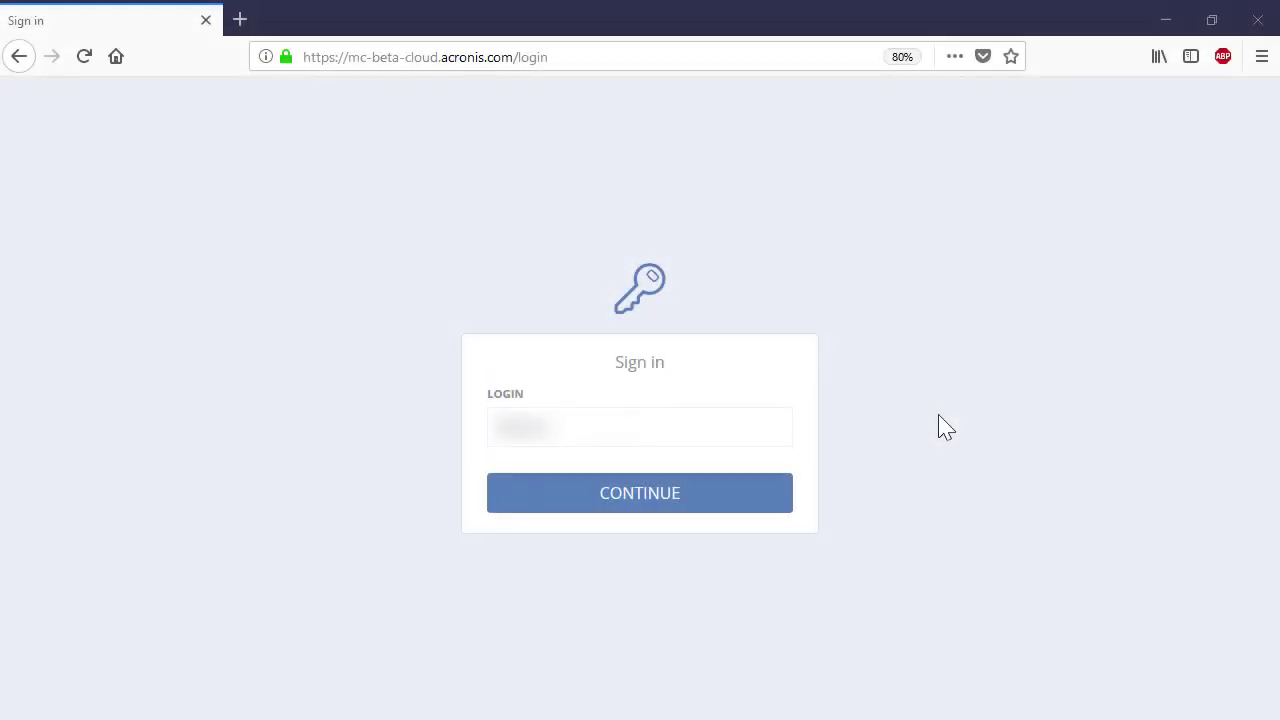
- Sign in to the Acronis backup console with the account password
click(772, 514)
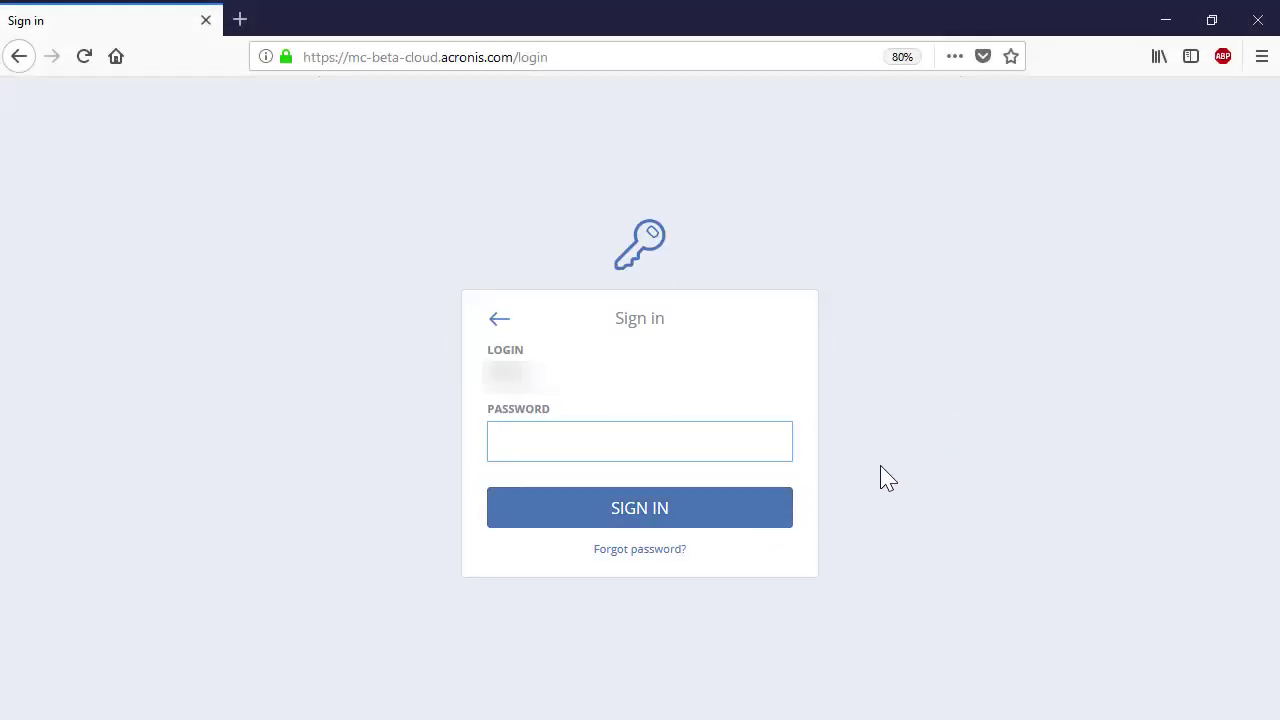
key(ctrl+v)
click(775, 516)
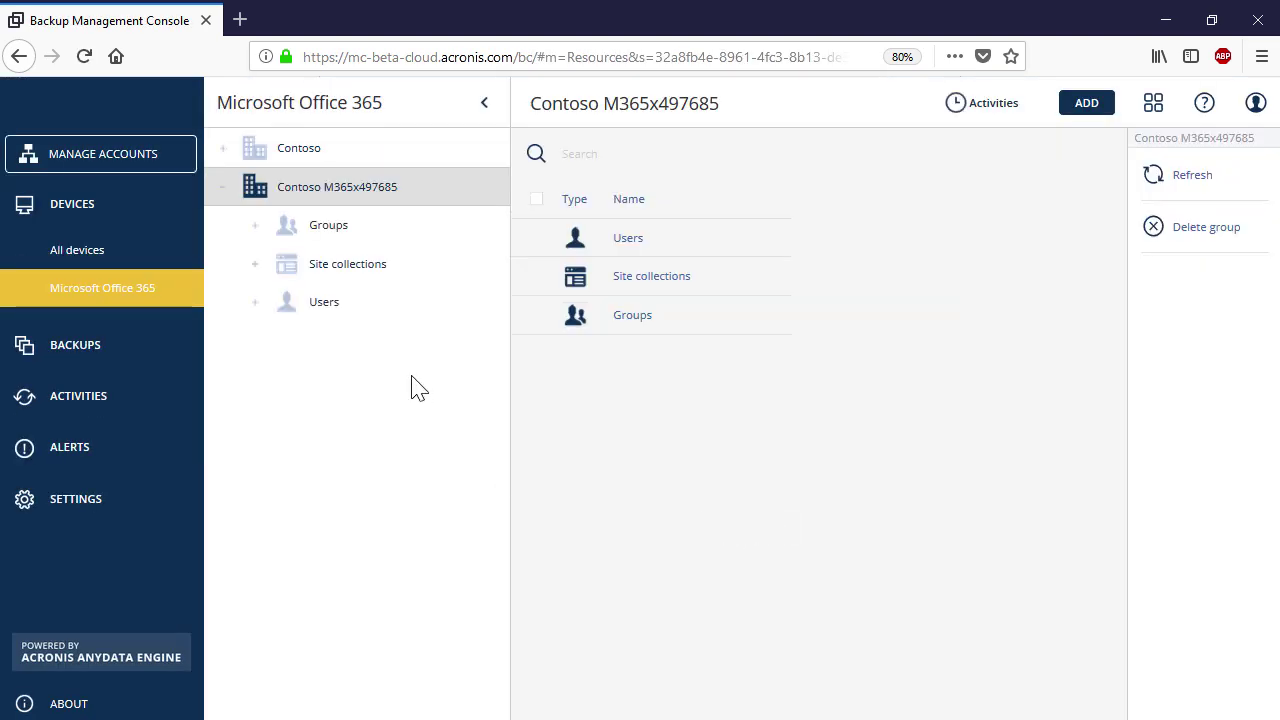
- Under Microsoft Office 365 > Users > All users, select the user and view their details
click(391, 312)
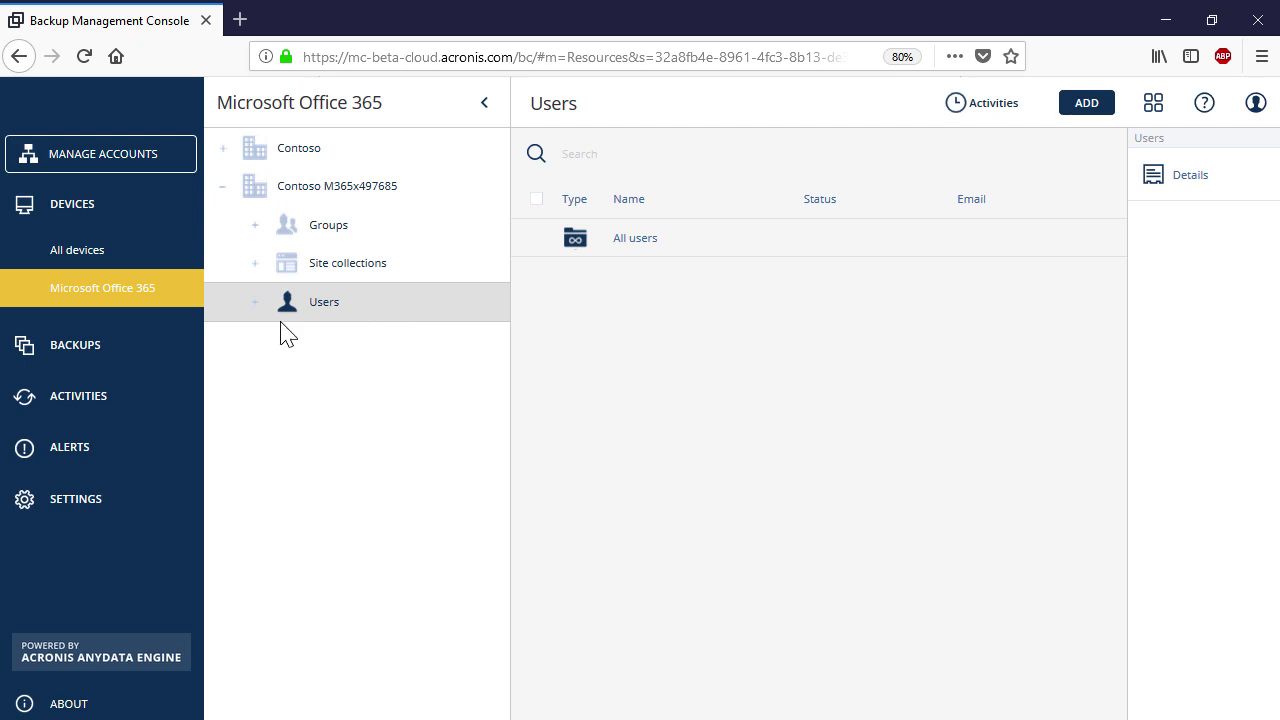
click(255, 302)
click(368, 343)
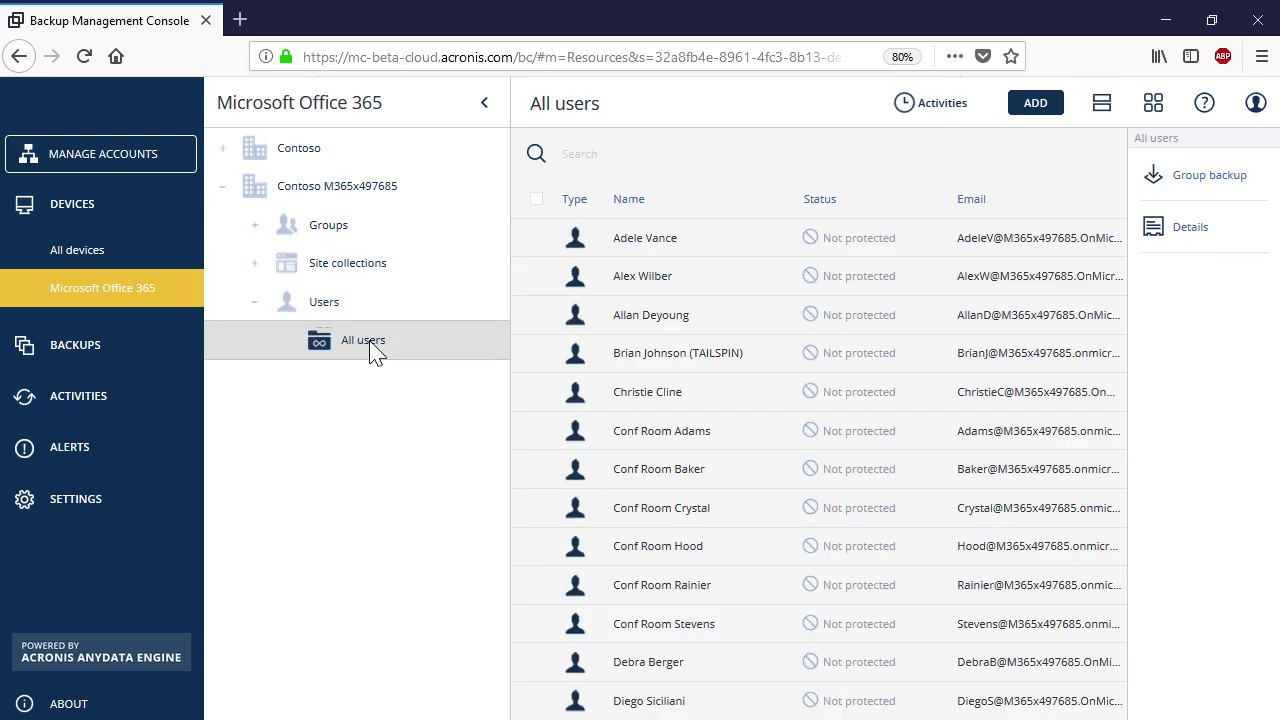
click(705, 289)
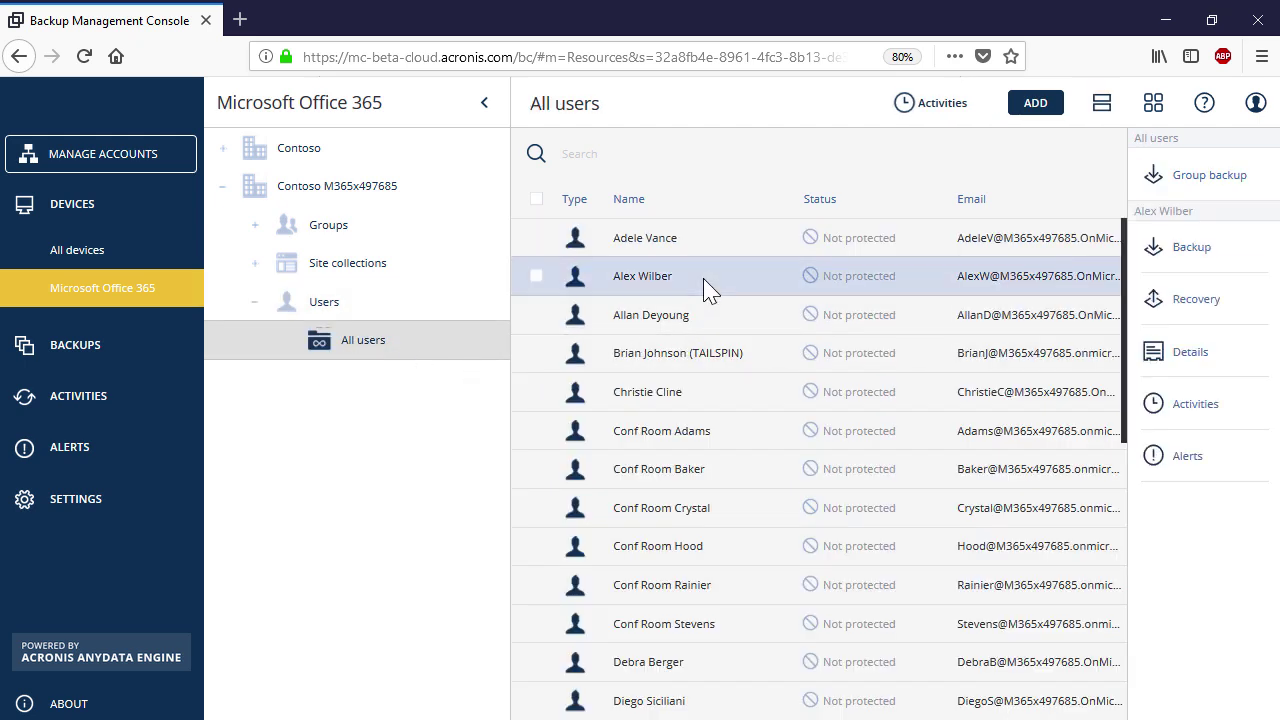
click(1185, 368)
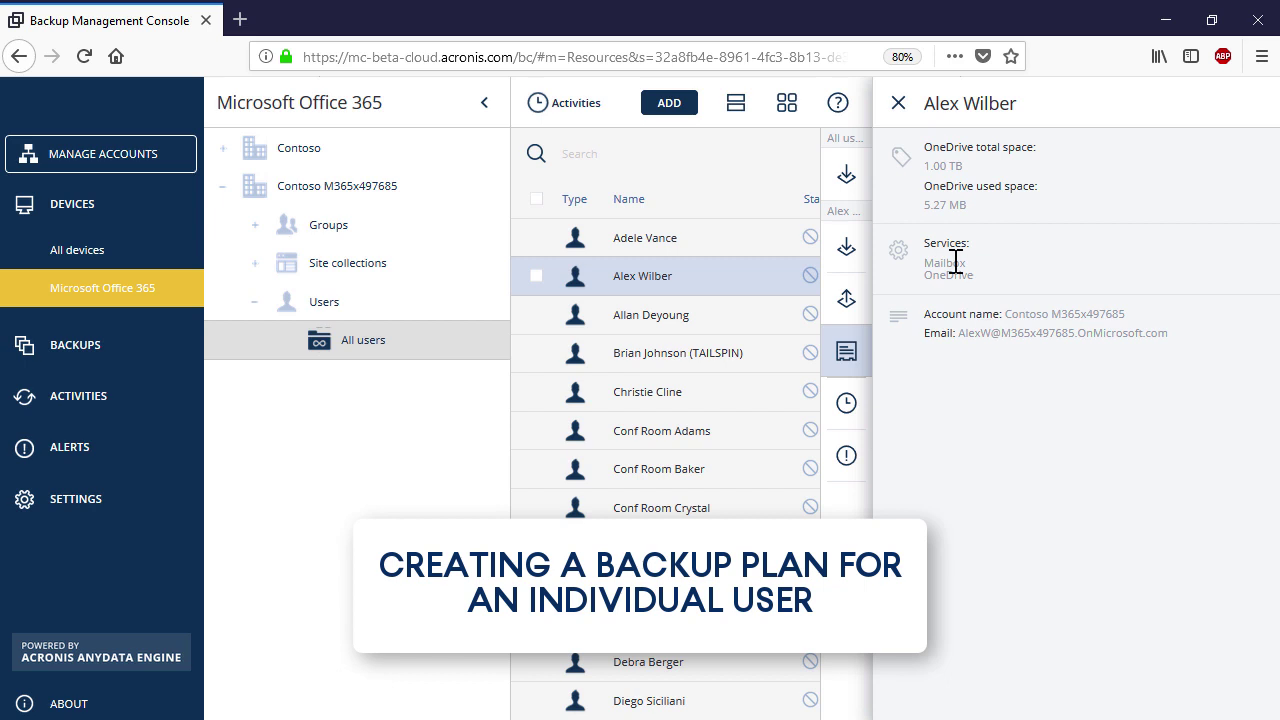
- Create a new backup plan 'OneDrive to Cloud storage' for the user, backing up their OneDrive
click(896, 105)
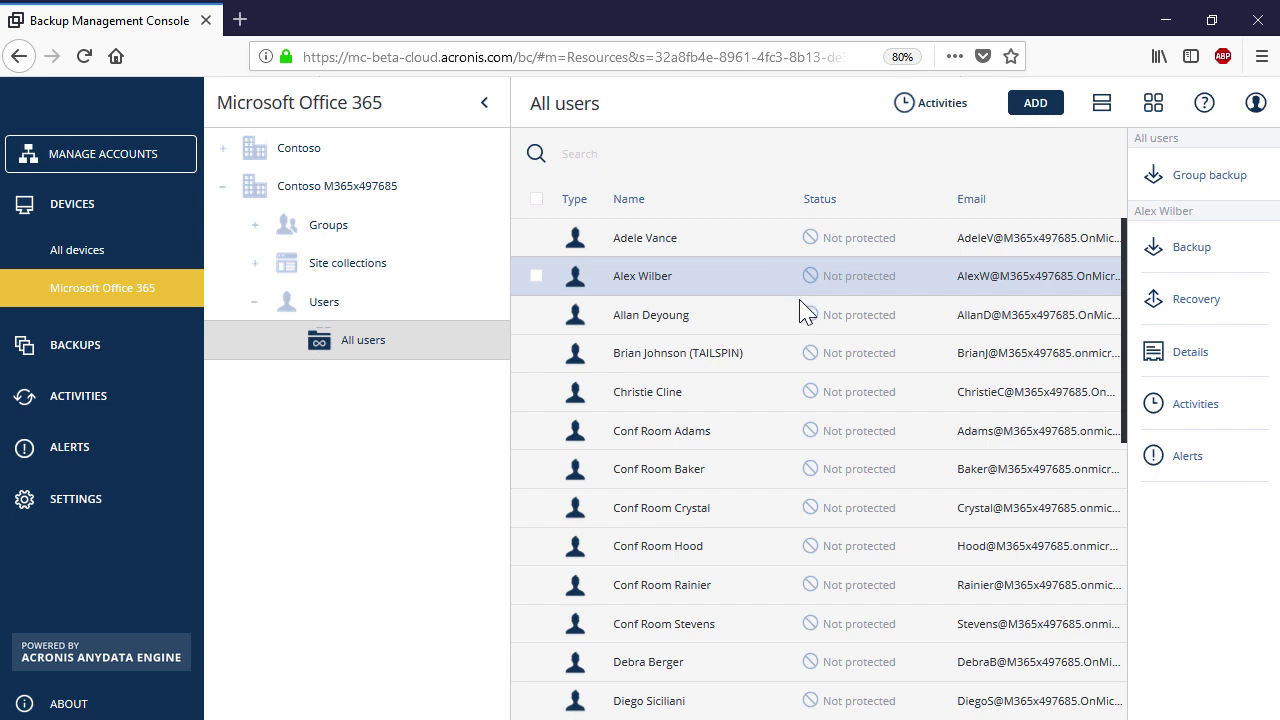
click(1188, 250)
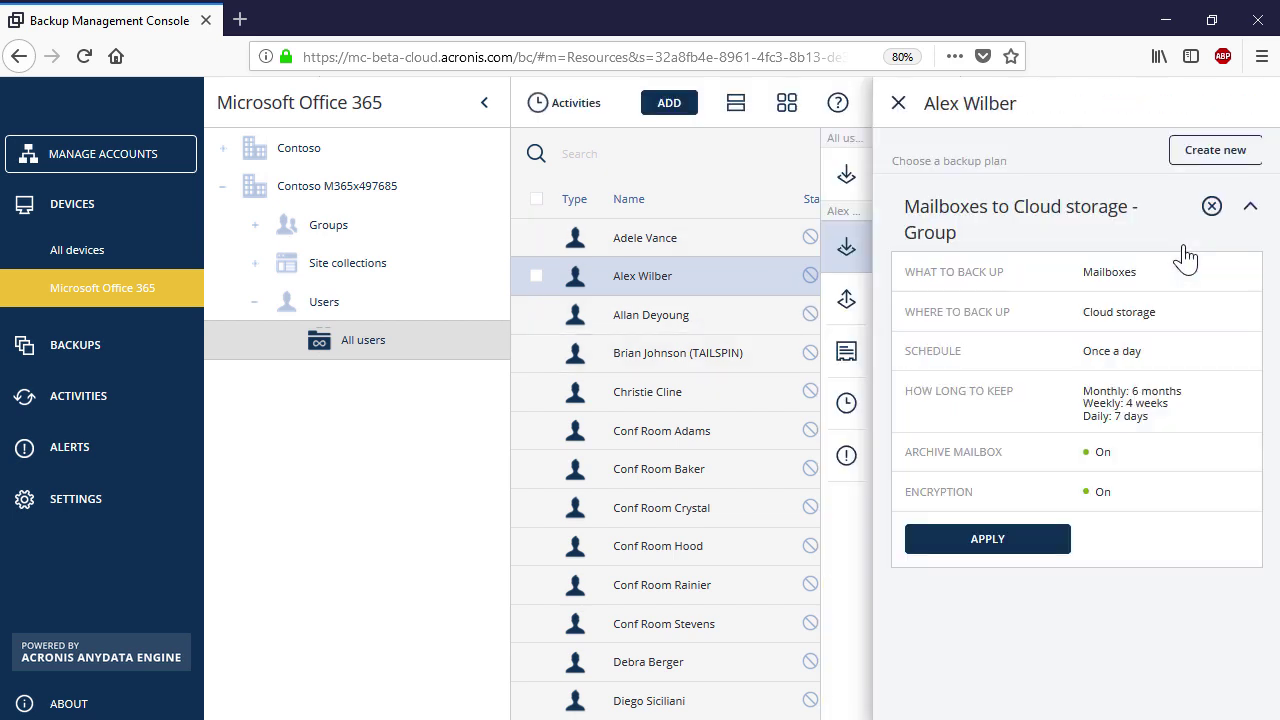
click(1237, 153)
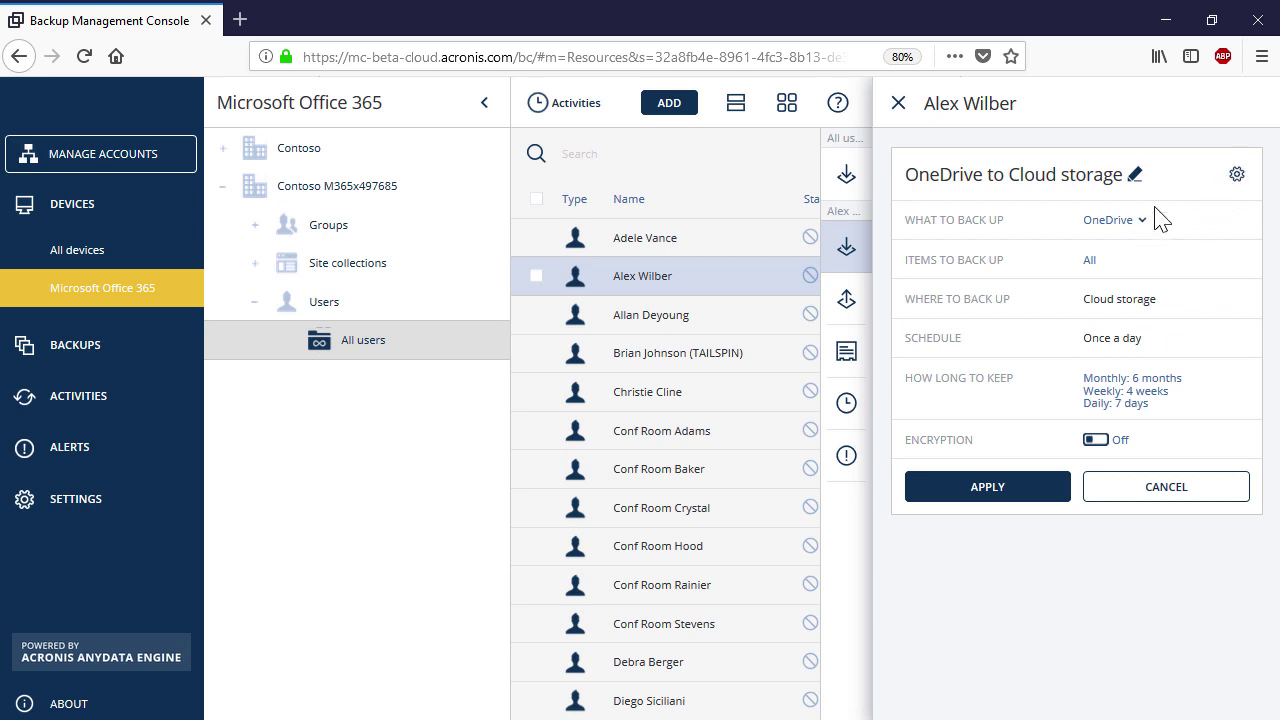
click(1134, 175)
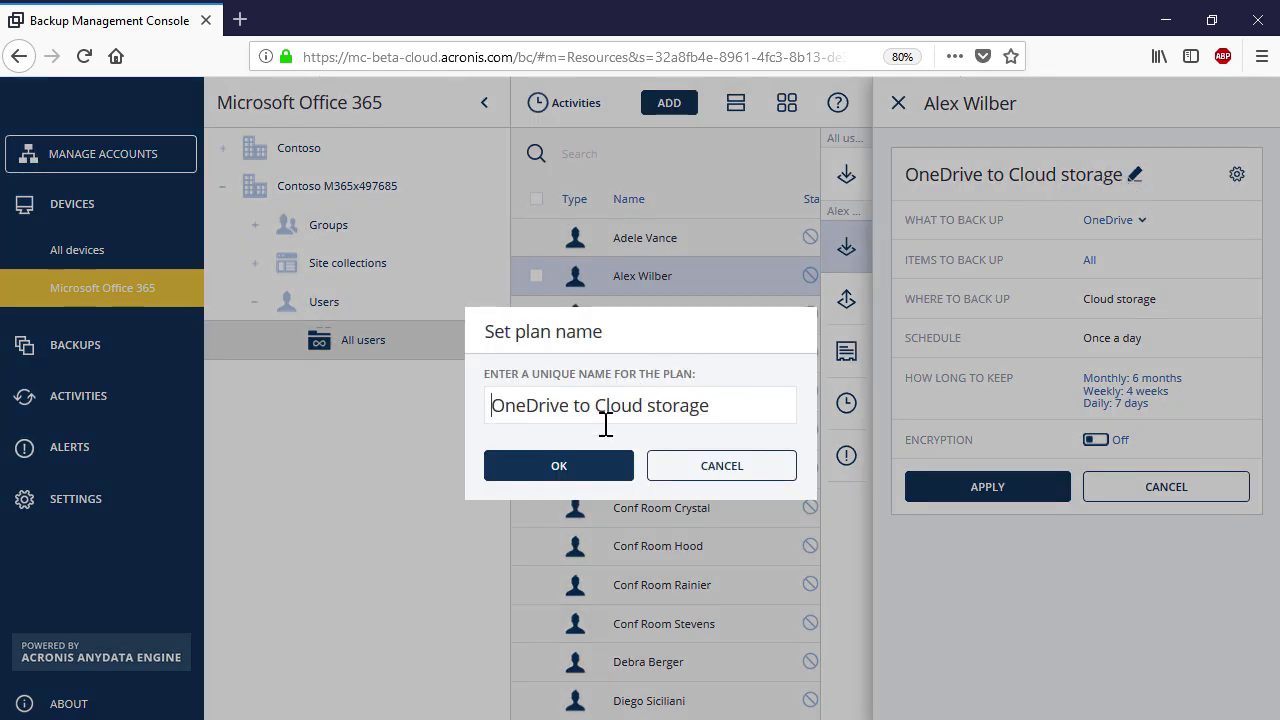
click(590, 468)
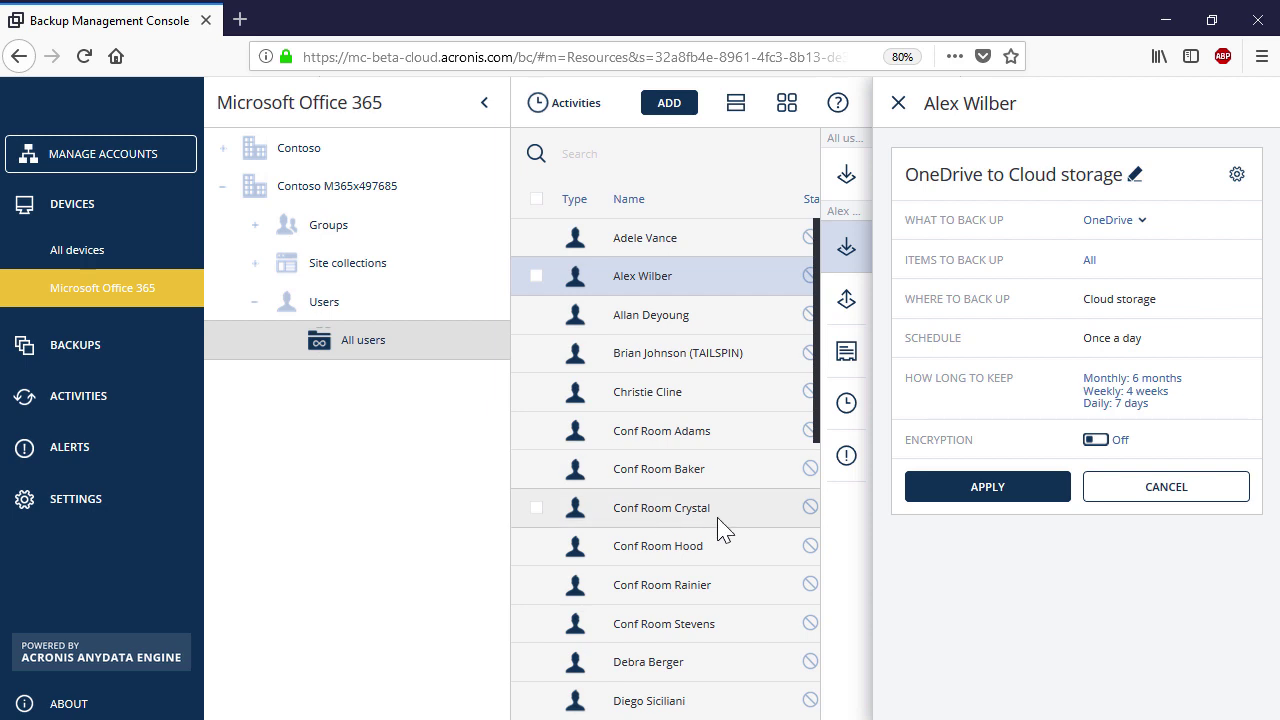
click(1146, 222)
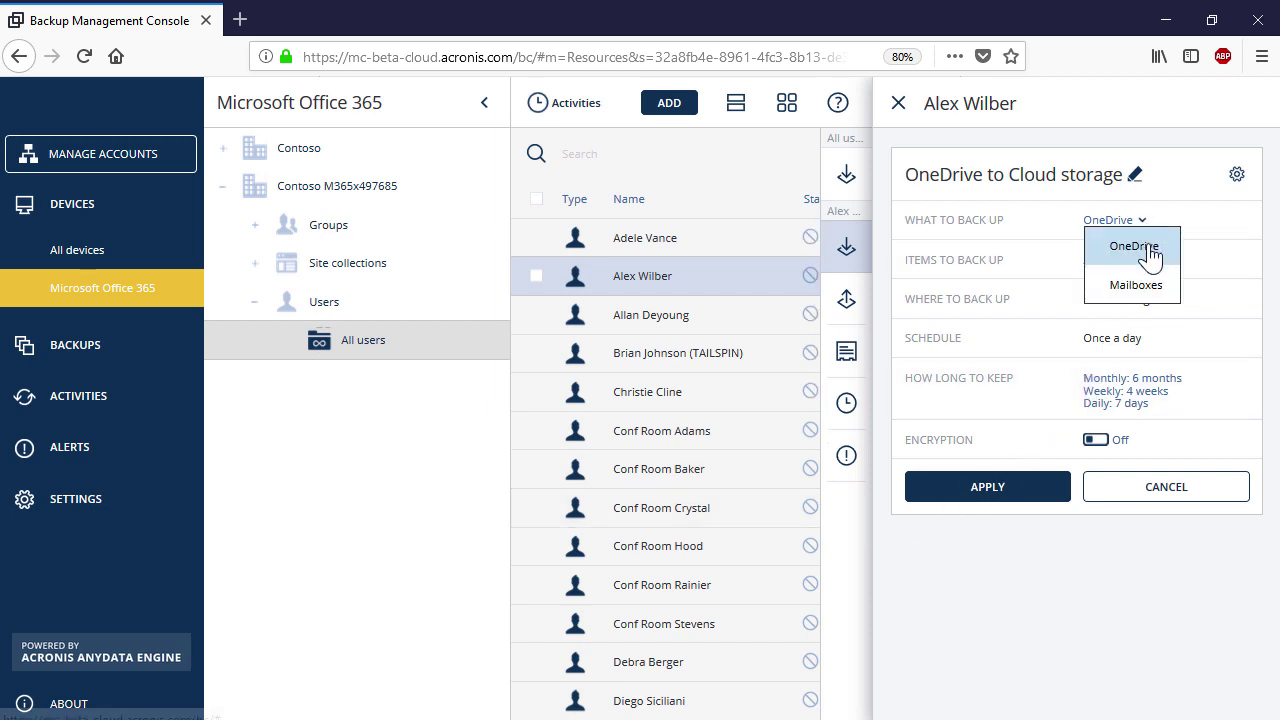
click(1148, 249)
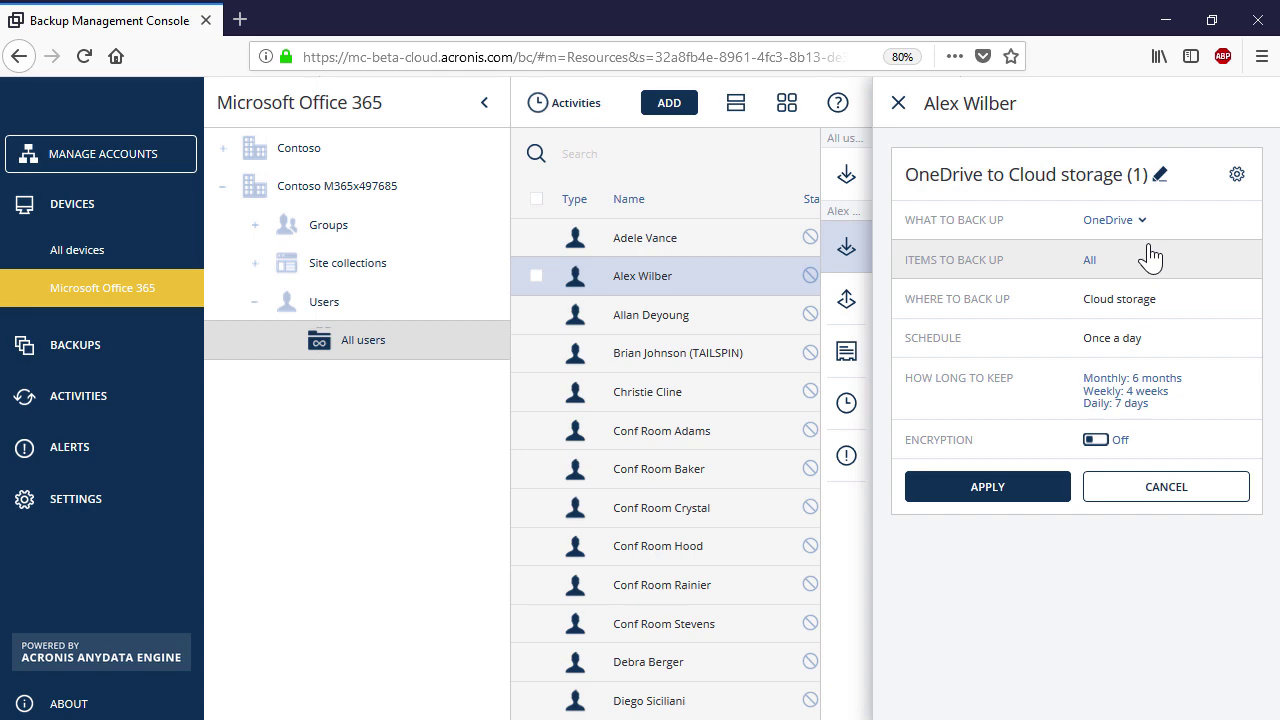
click(1092, 261)
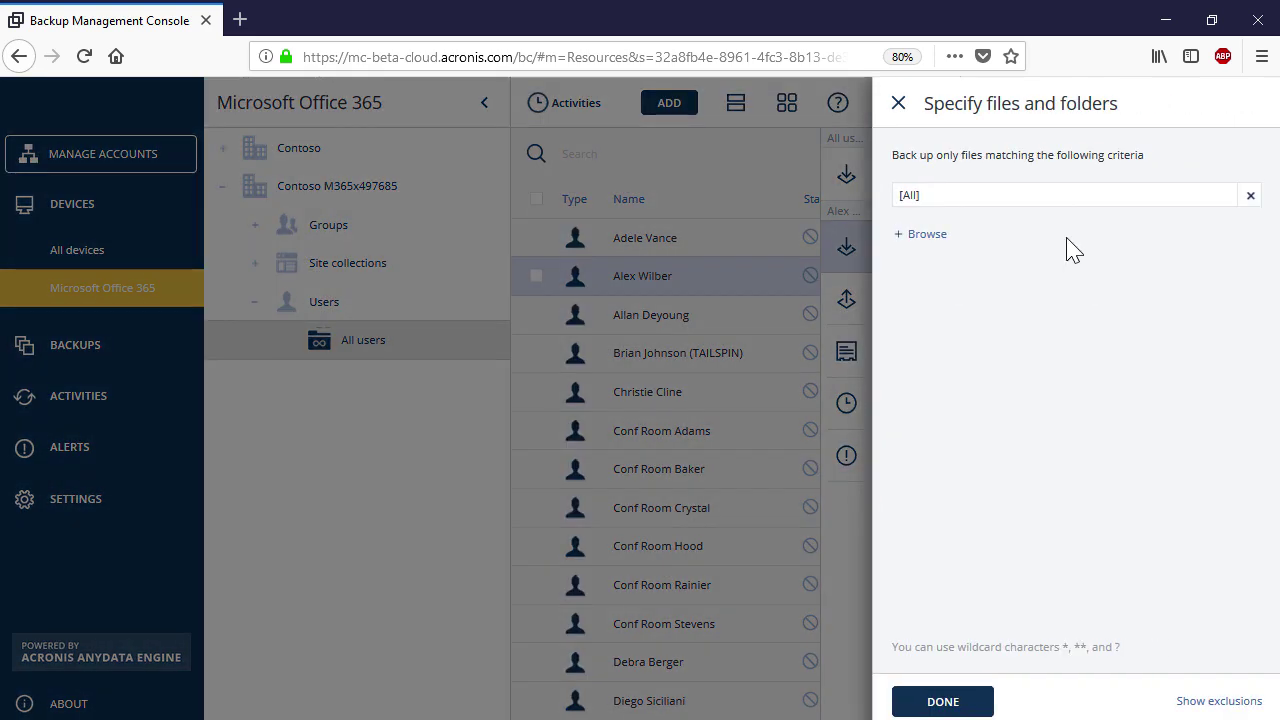
click(918, 238)
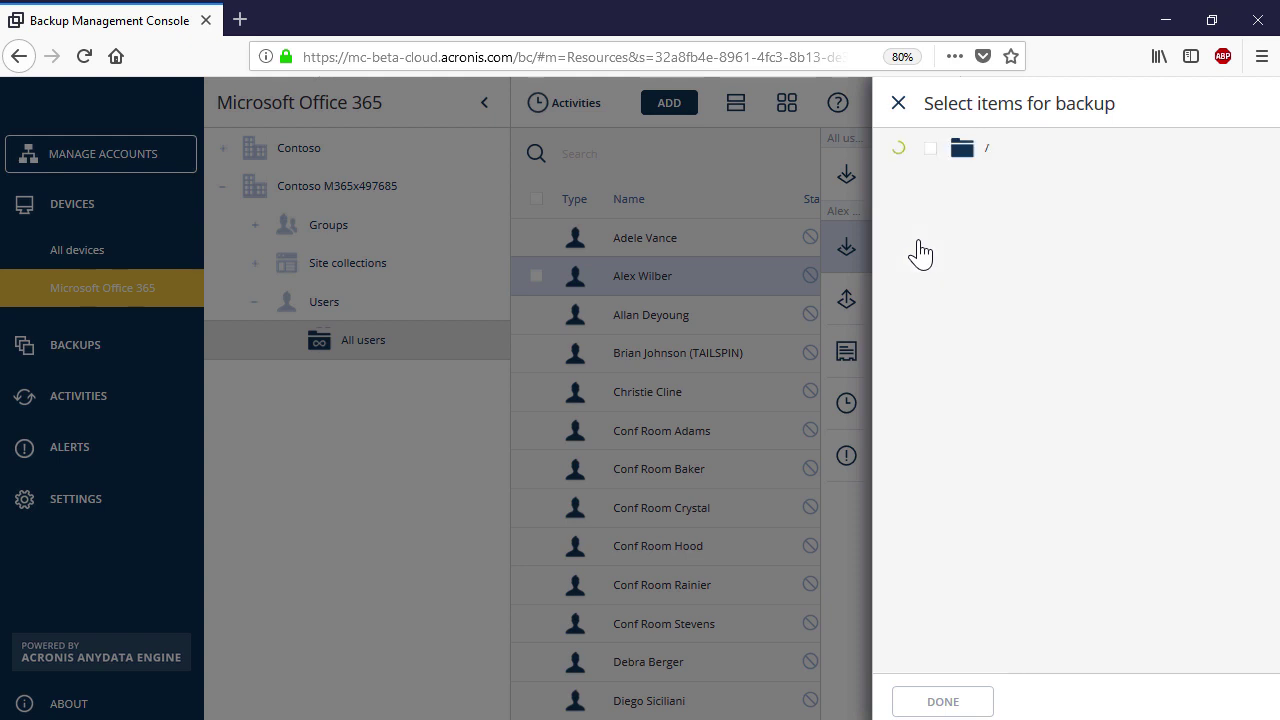
click(930, 149)
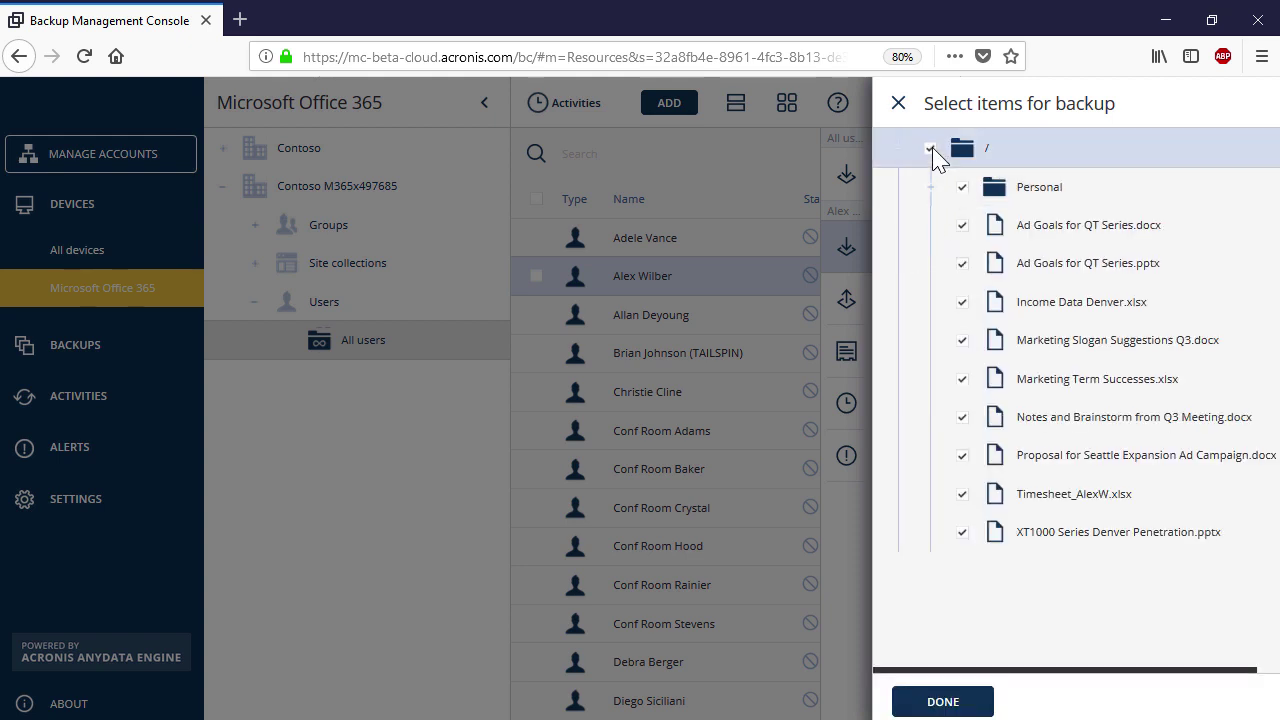
click(945, 700)
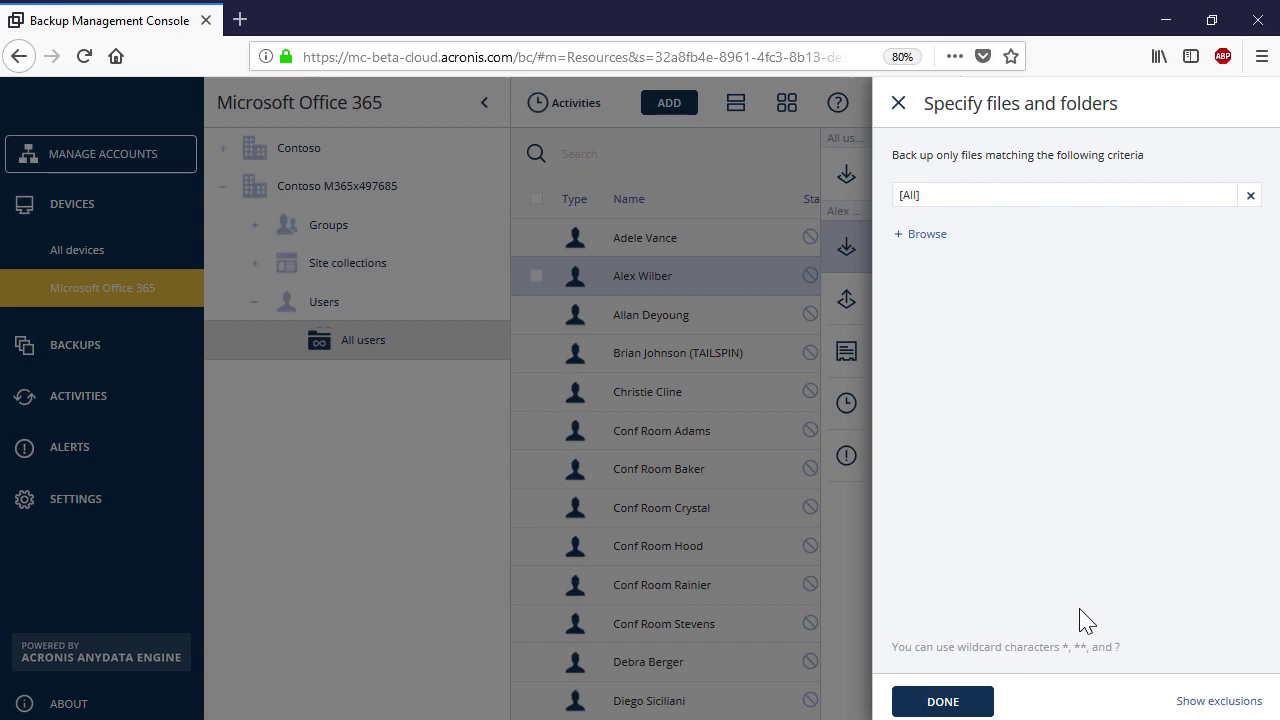
click(943, 701)
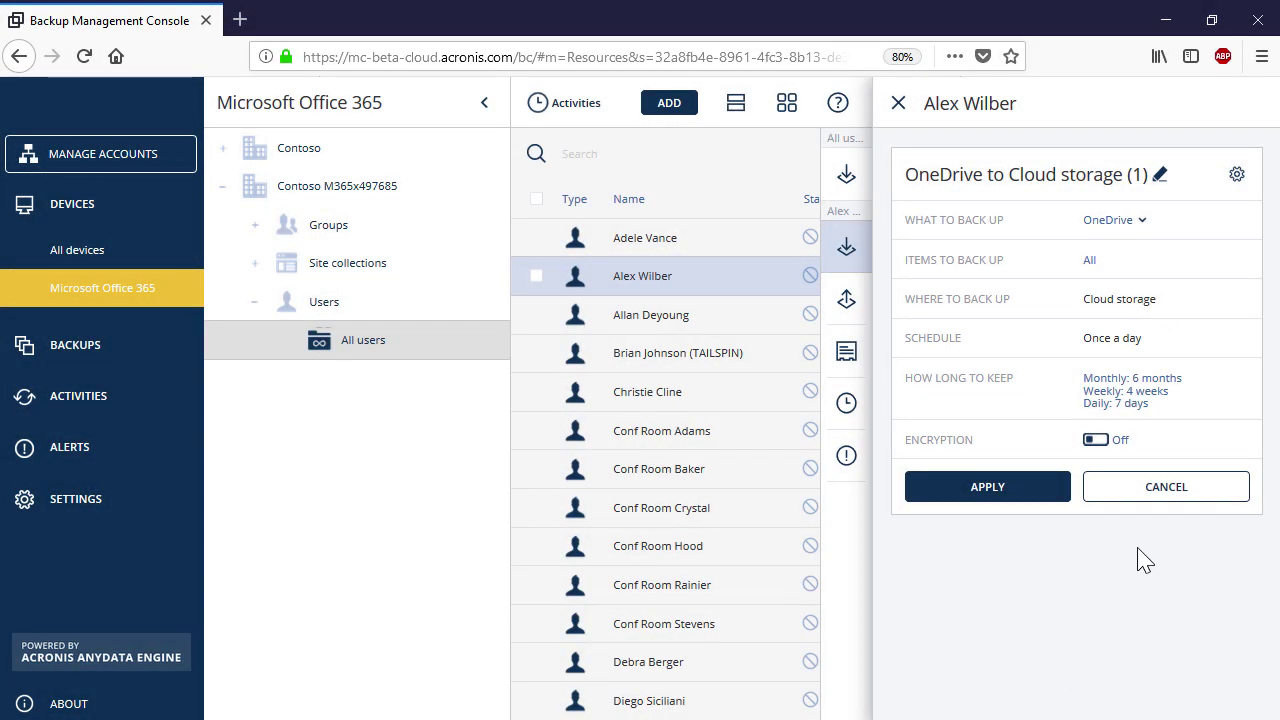
- Open the plan's How long to keep settings and keep cleanup By backup age
click(1142, 409)
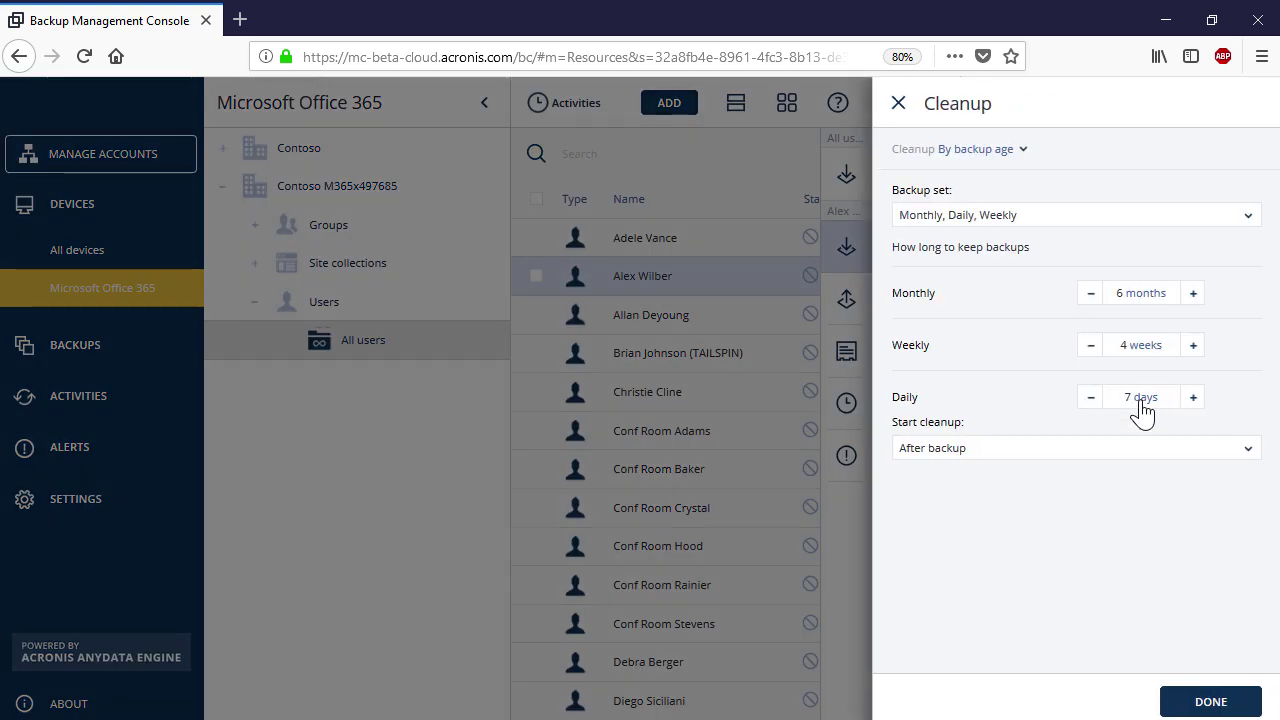
click(1003, 160)
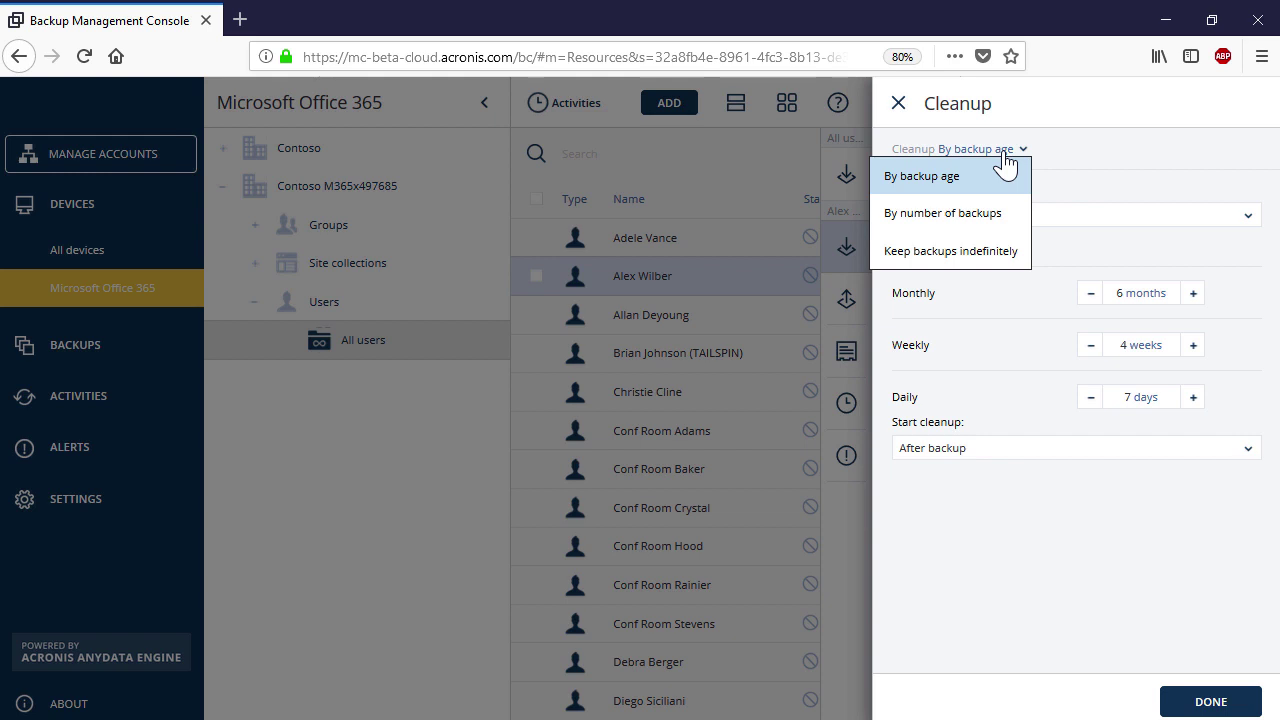
click(990, 178)
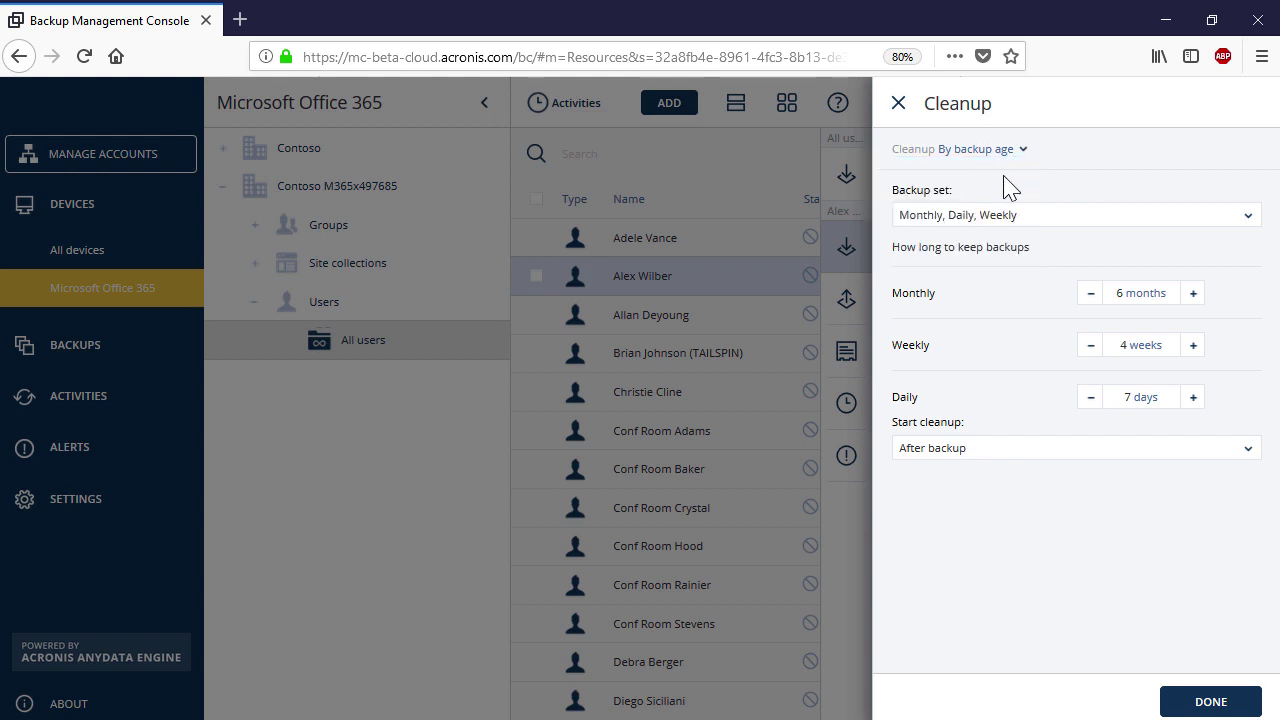
click(1197, 700)
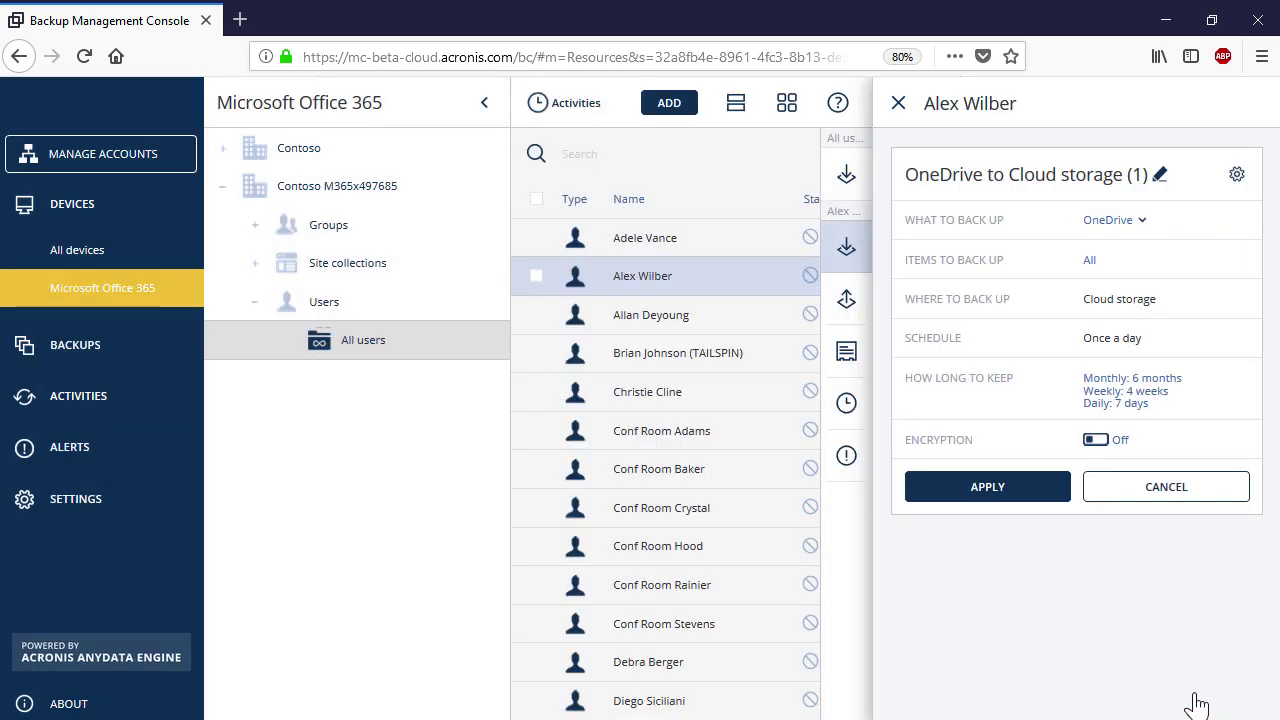
click(1108, 441)
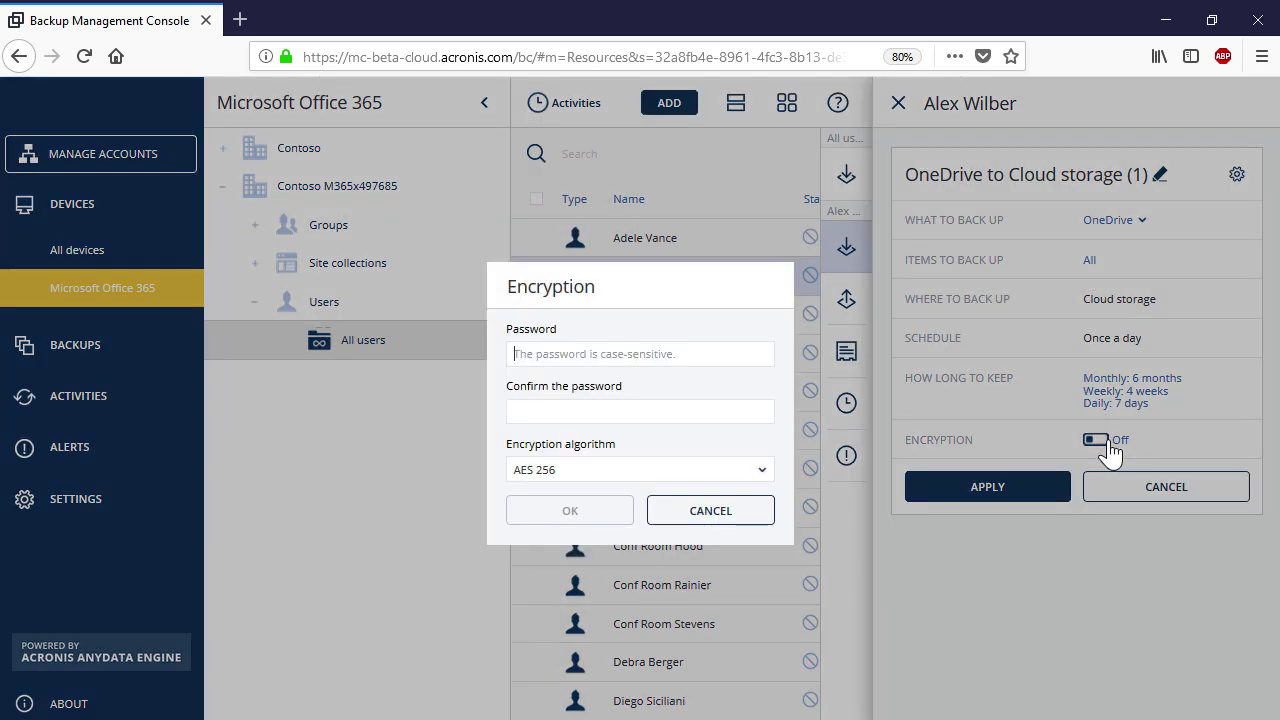
click(729, 351)
text(password123)
click(704, 412)
text(password123)
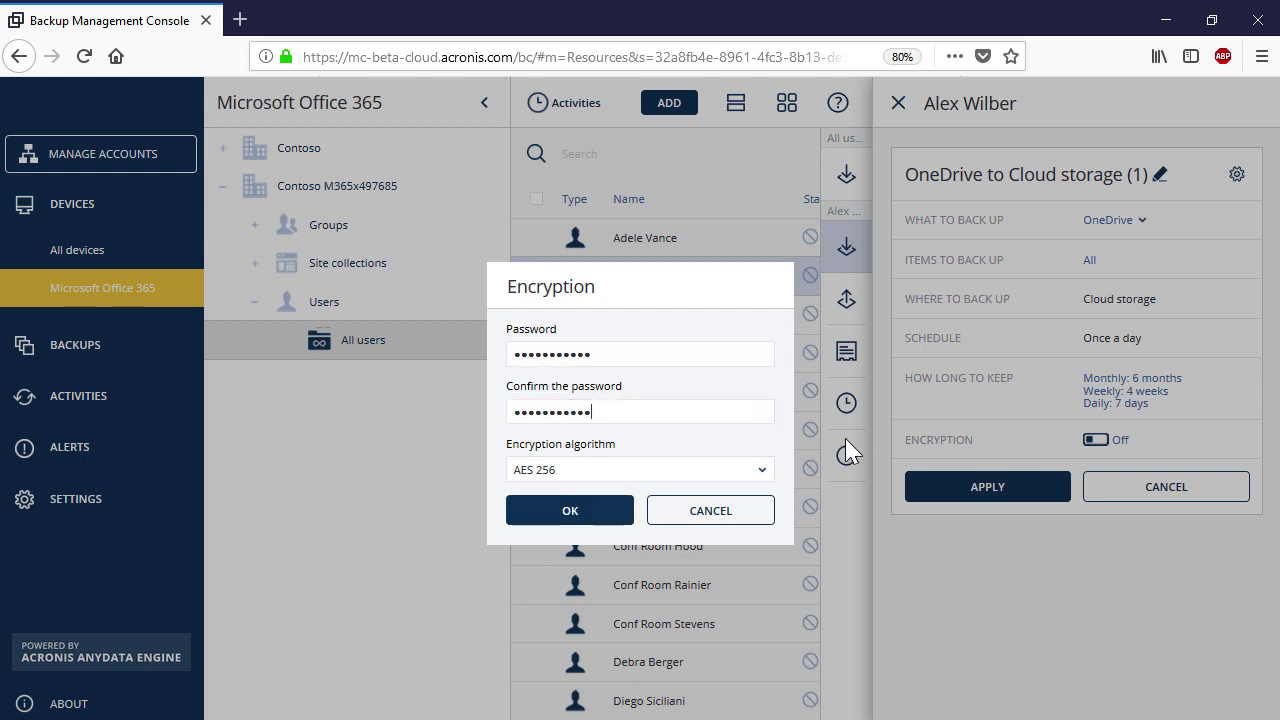
click(762, 478)
click(737, 507)
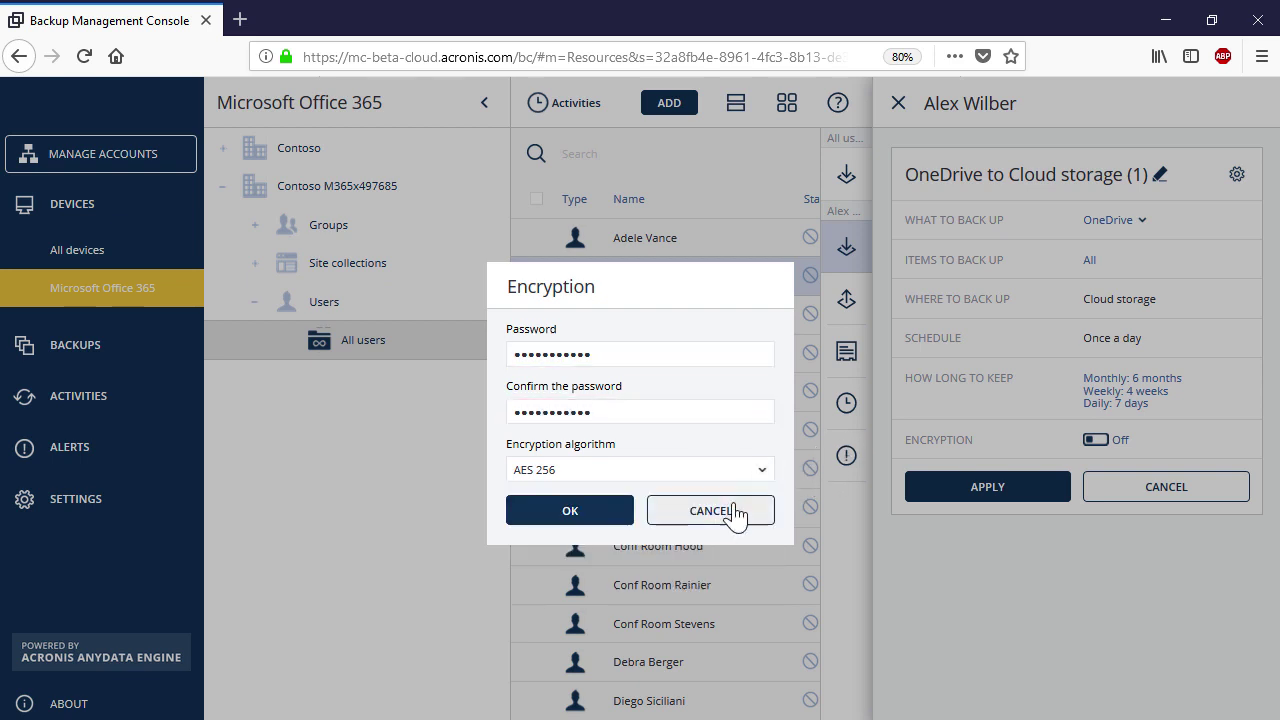
click(622, 519)
click(981, 494)
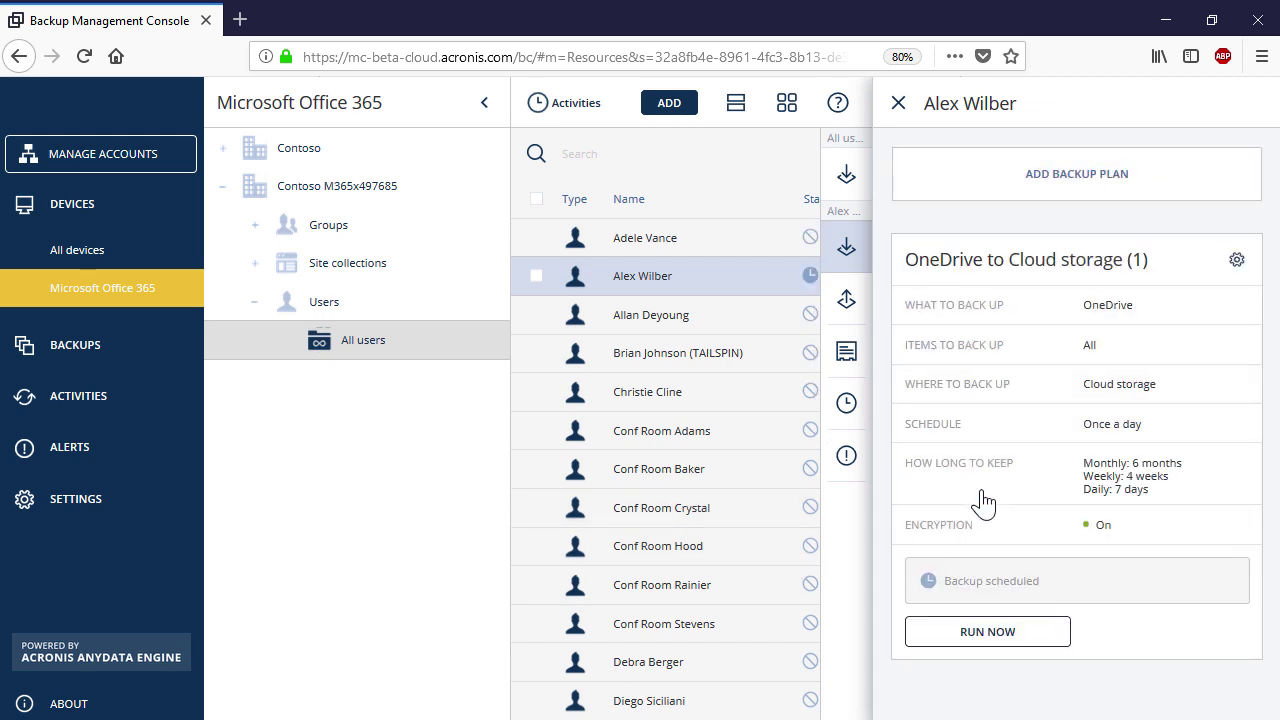
- Run the user's OneDrive backup now, then close the backup details panel
click(1005, 634)
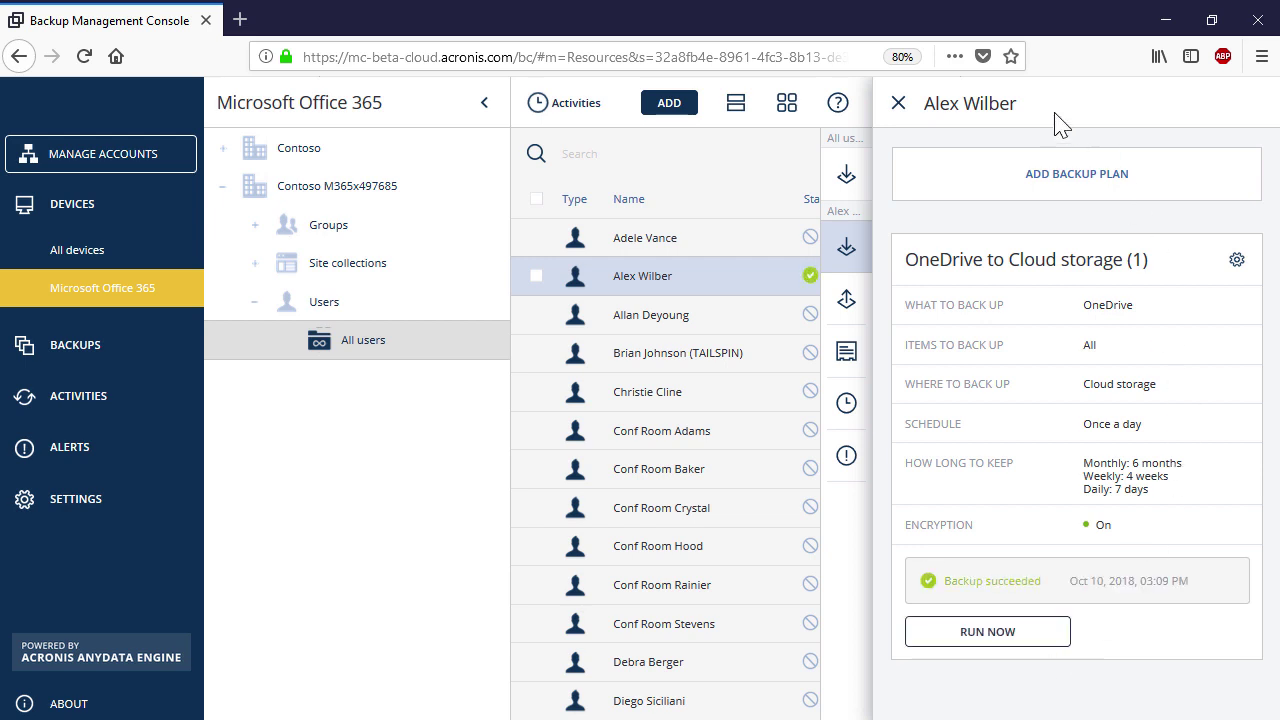
click(899, 105)
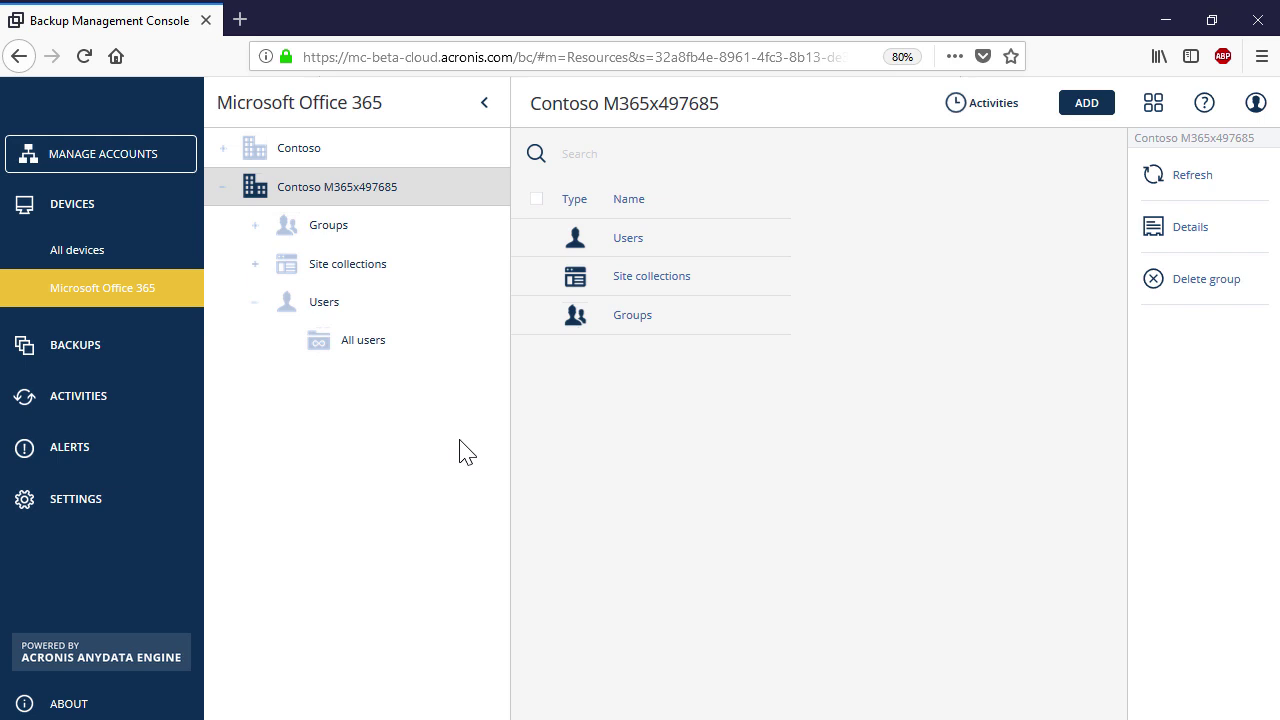
- Create and apply an All users group backup plan named 'OneDrive to Cloud storage - Group'
click(381, 350)
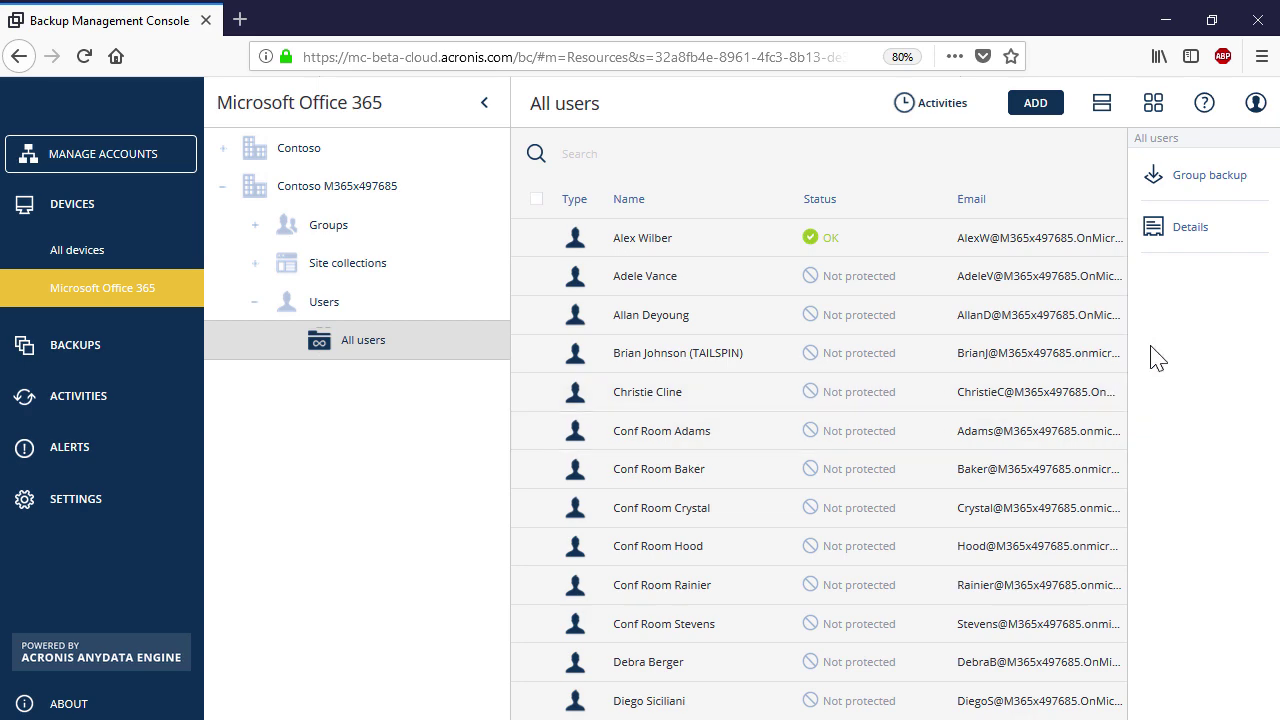
click(1211, 195)
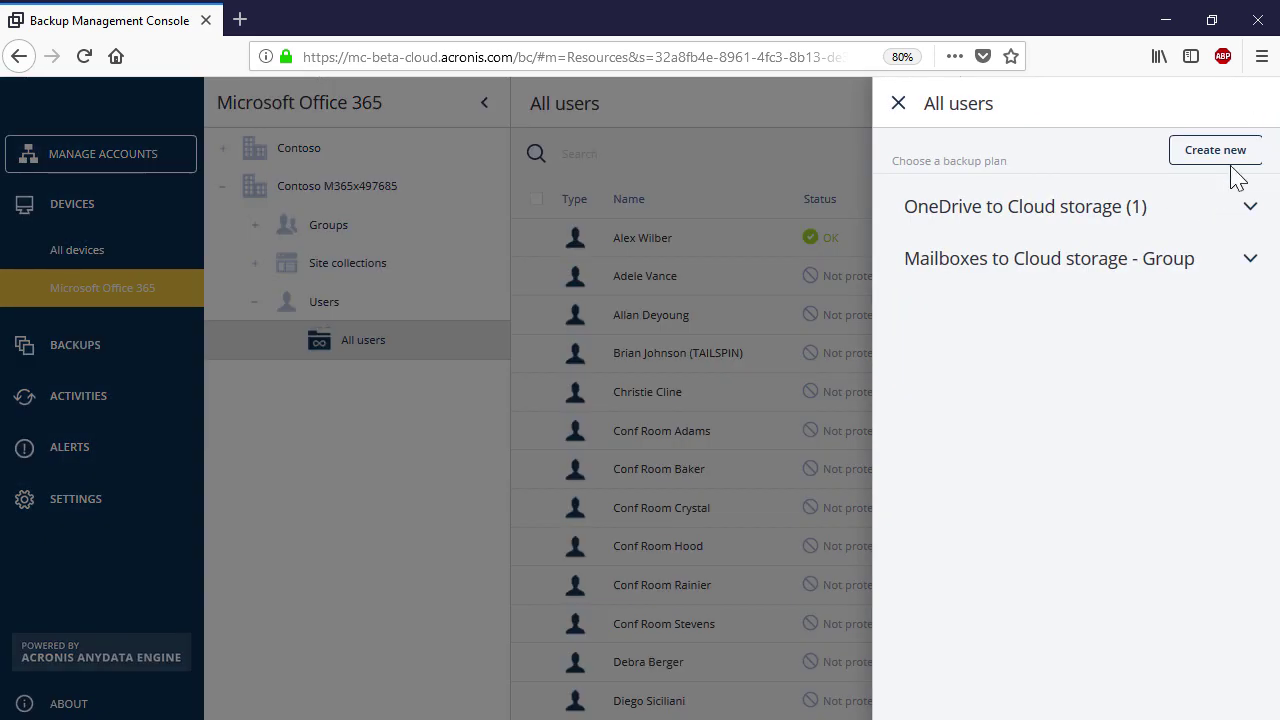
click(1233, 158)
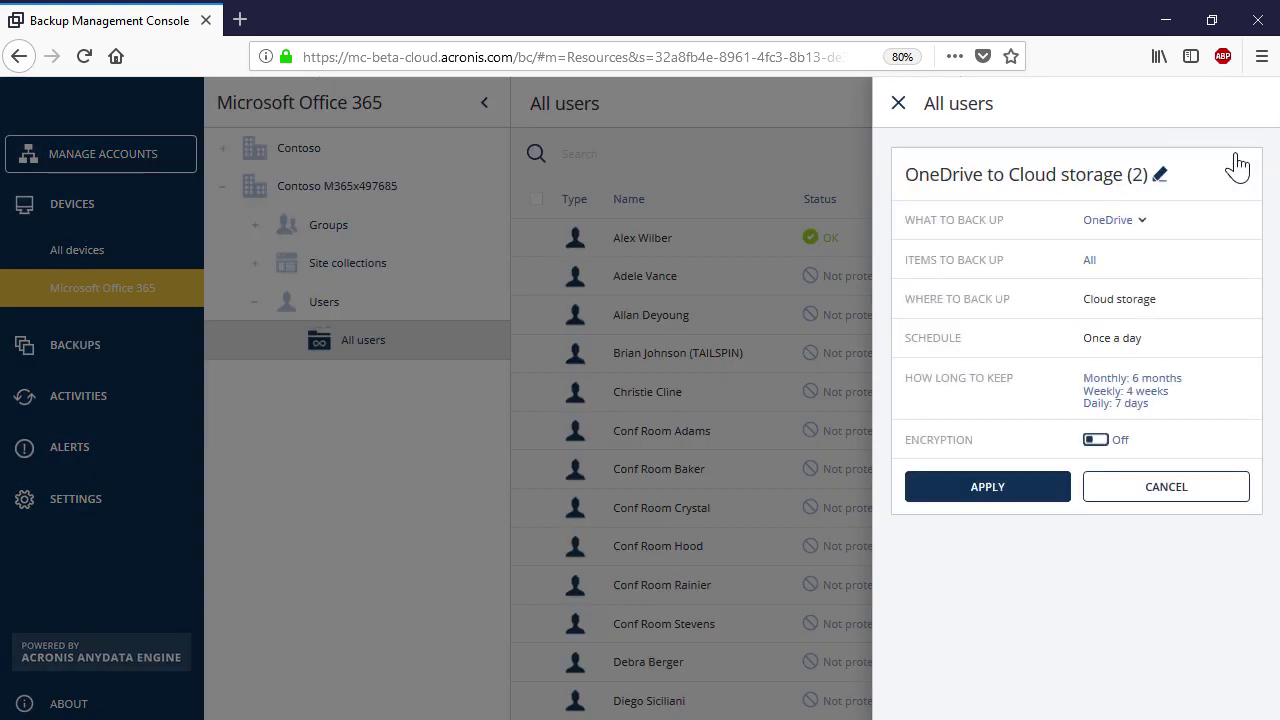
click(1159, 178)
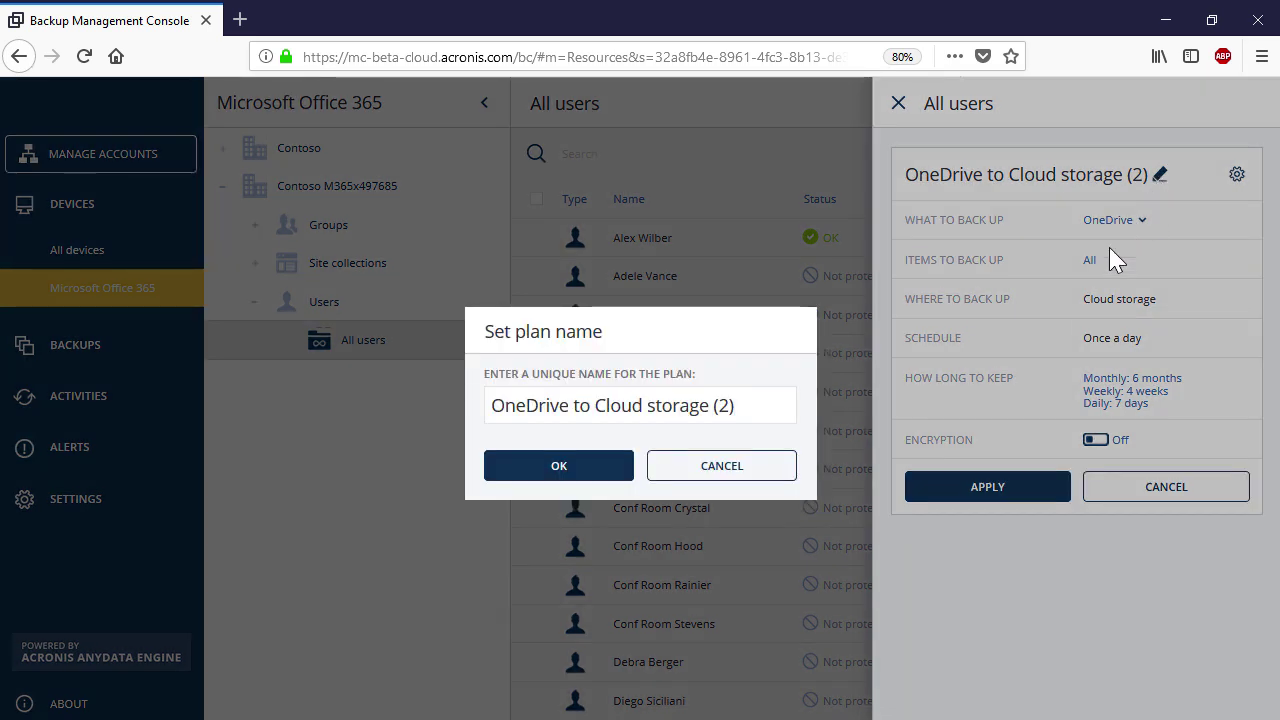
key(BackSpace)
key(BackSpace)
key(BackSpace)
key(BackSpace)
text(- Group)
click(605, 478)
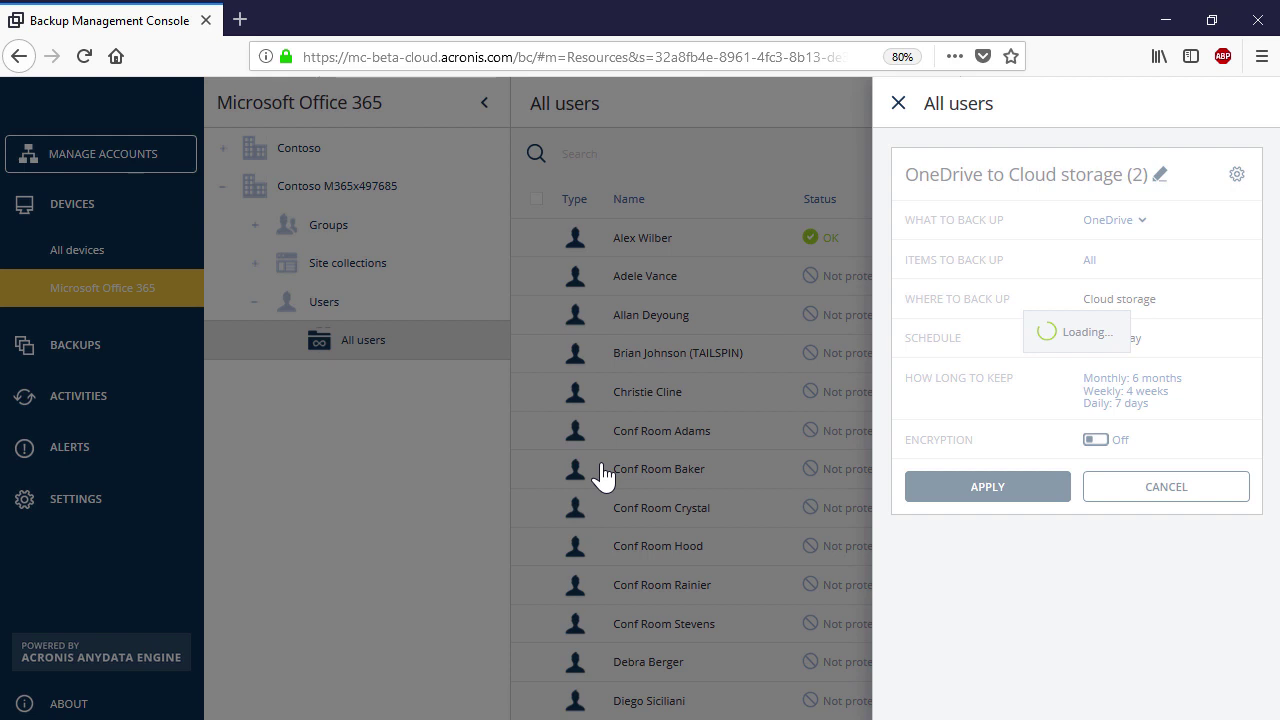
click(933, 497)
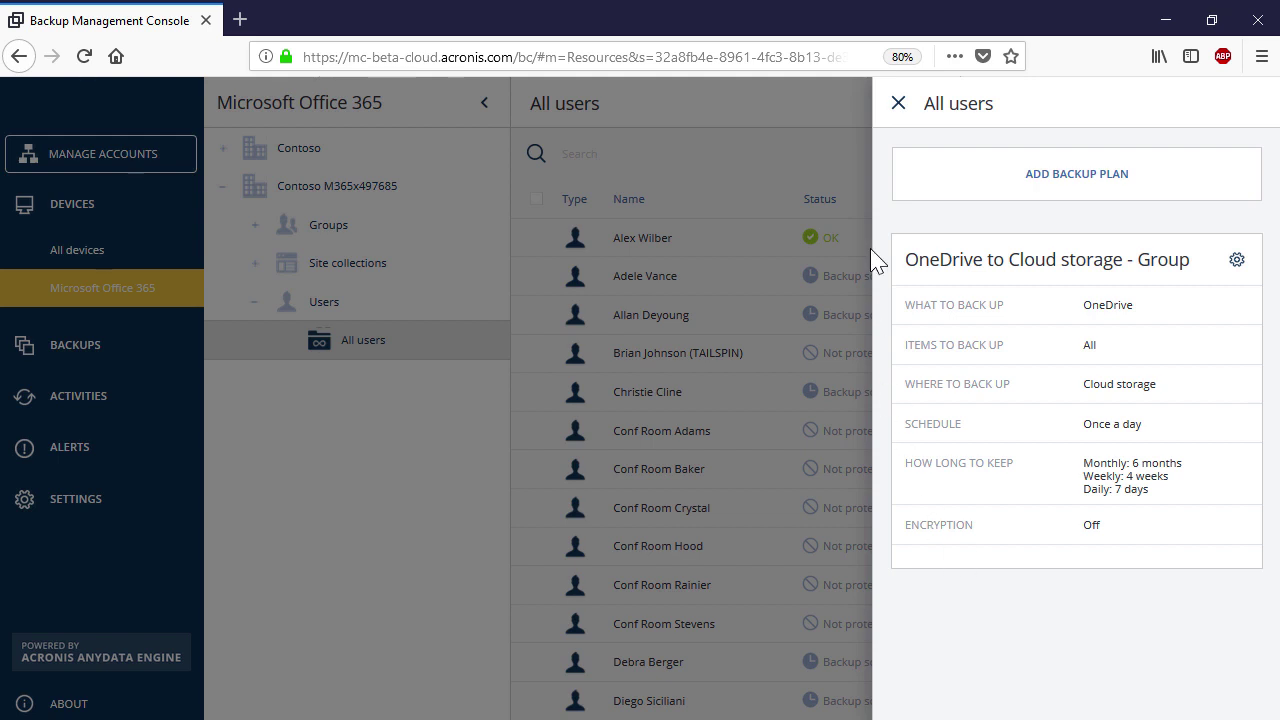
click(899, 104)
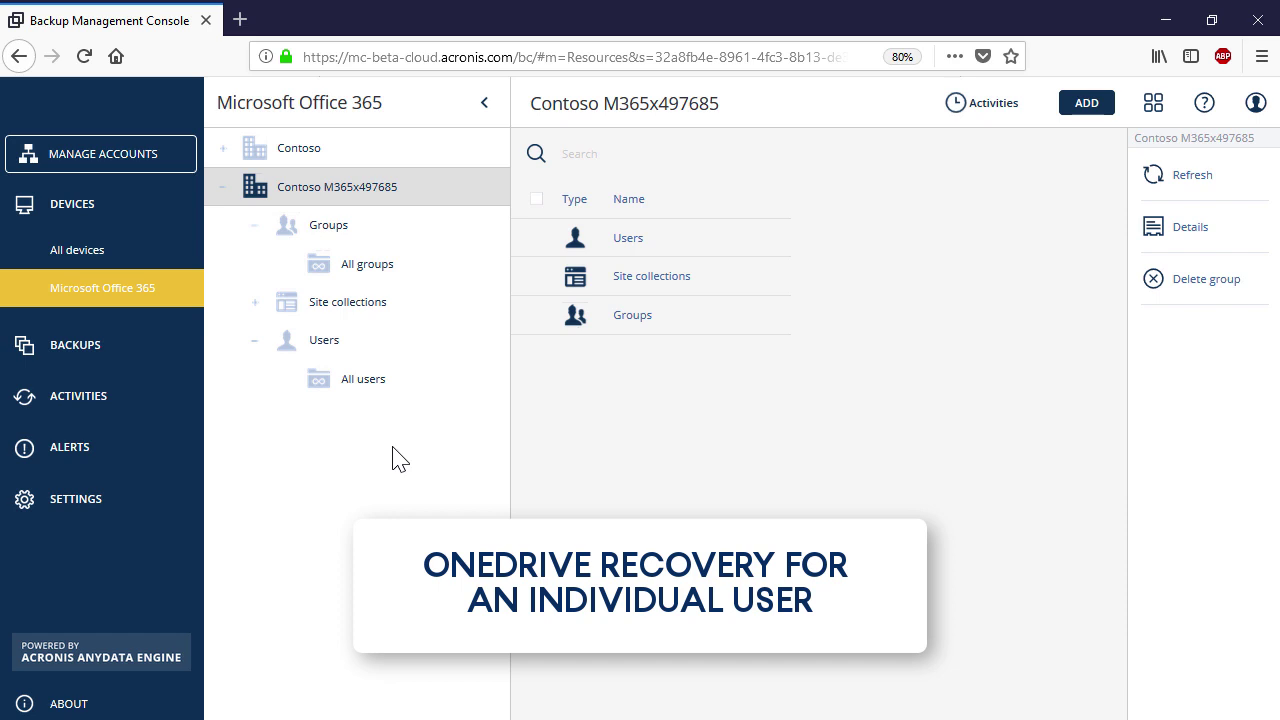
- Open the user's backups filtered to OneDrive and bring up recovery for the 03:08 PM backup
click(357, 384)
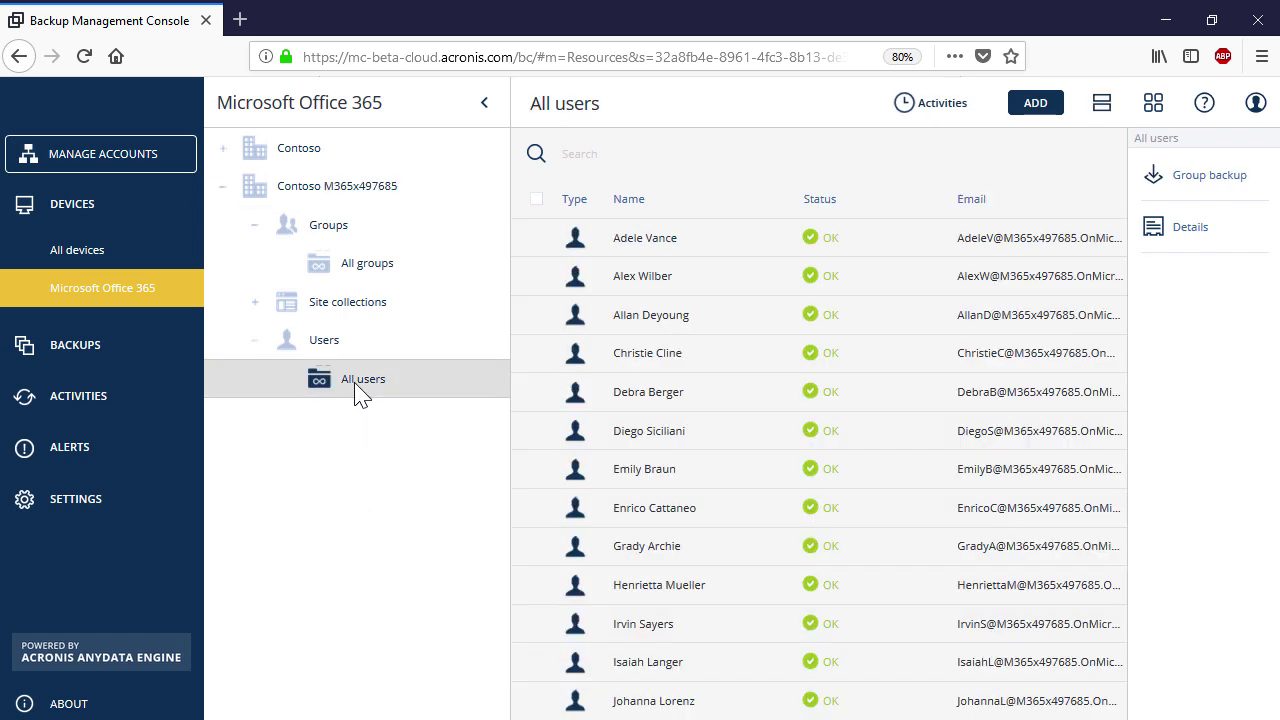
click(765, 288)
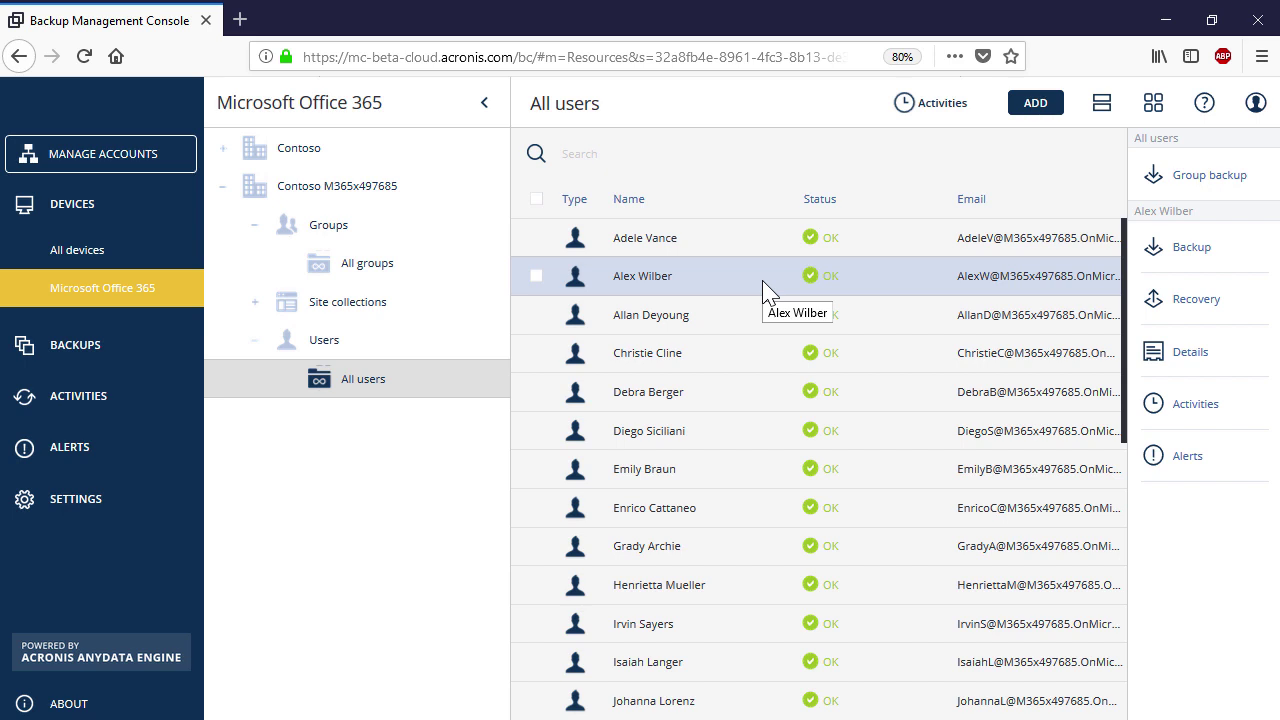
click(1175, 303)
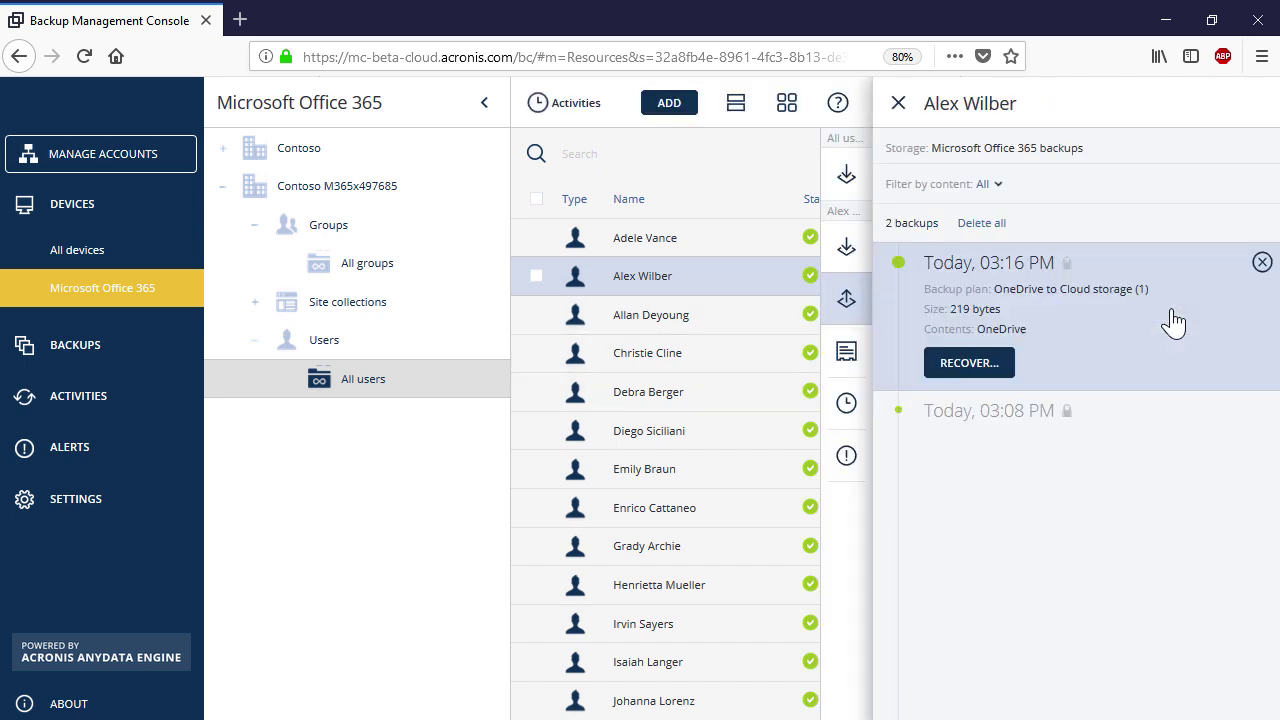
click(1081, 412)
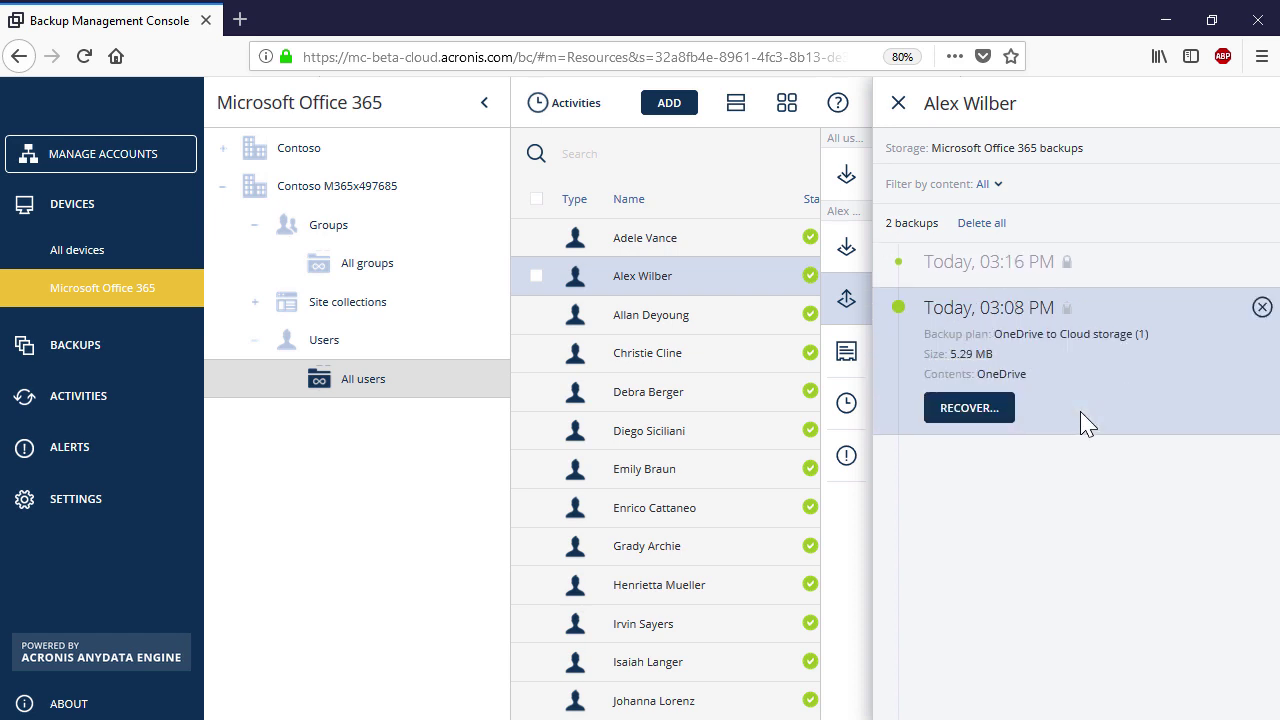
click(997, 188)
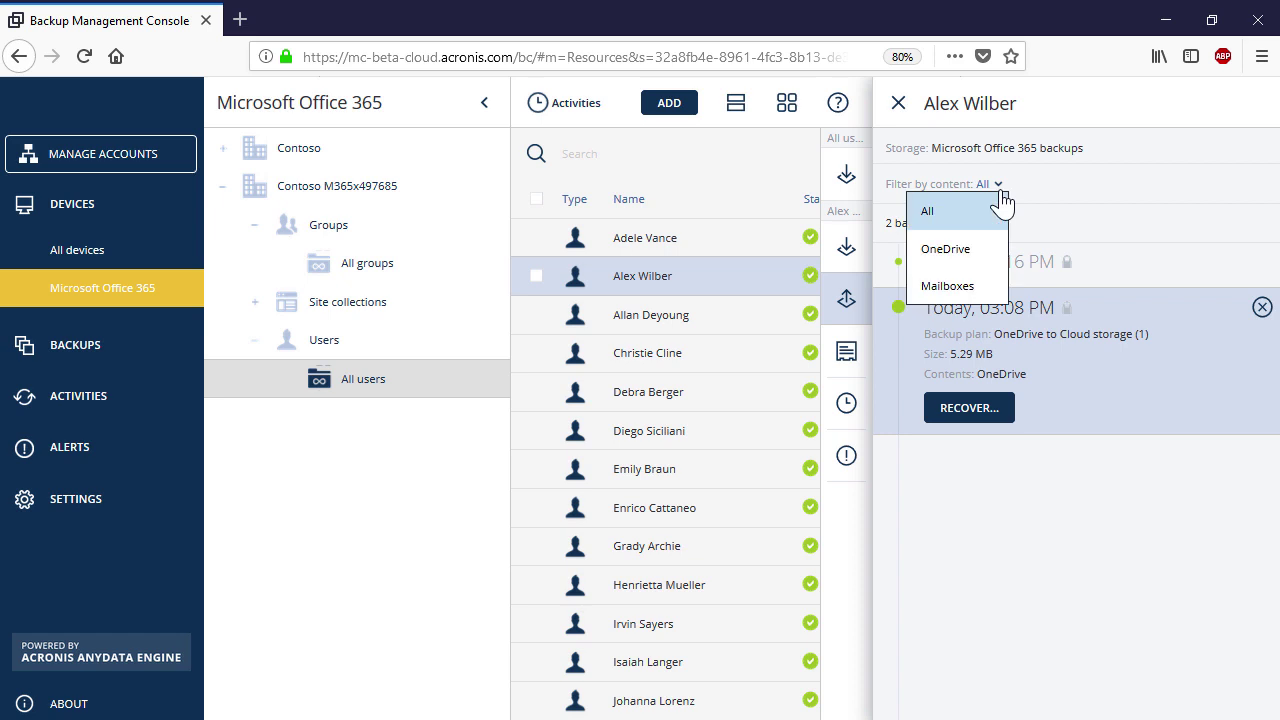
click(980, 250)
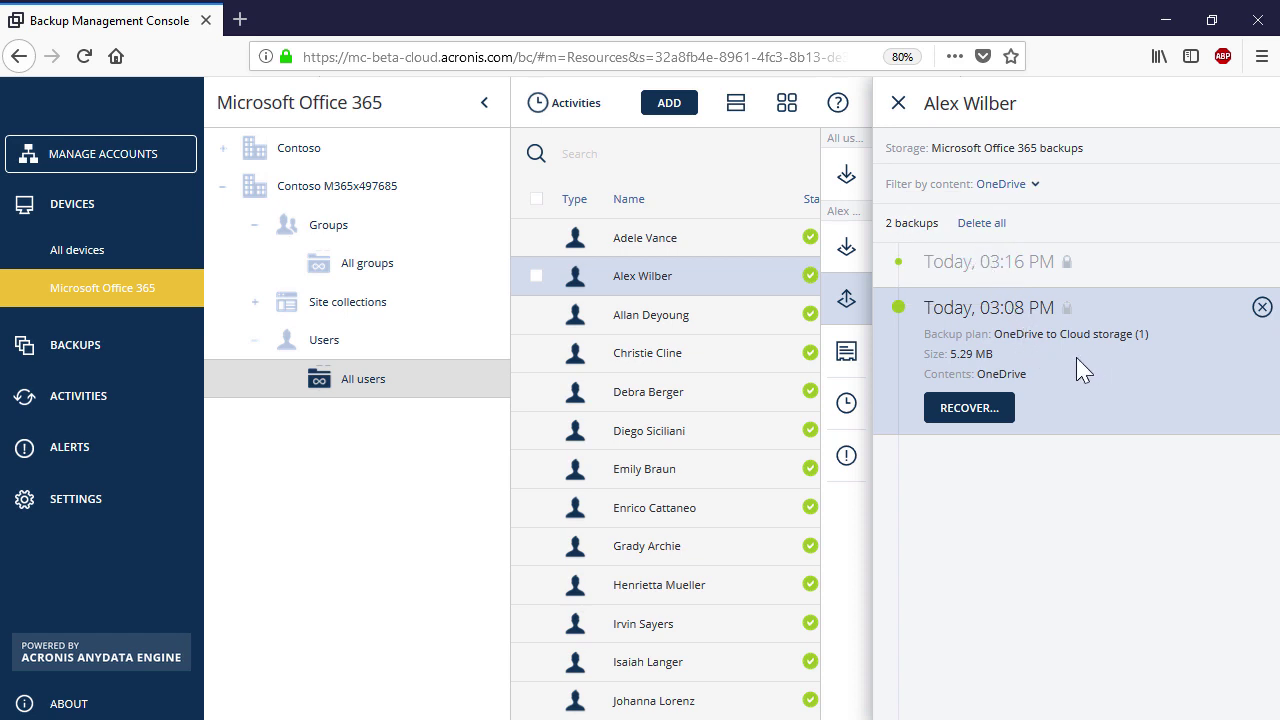
click(986, 408)
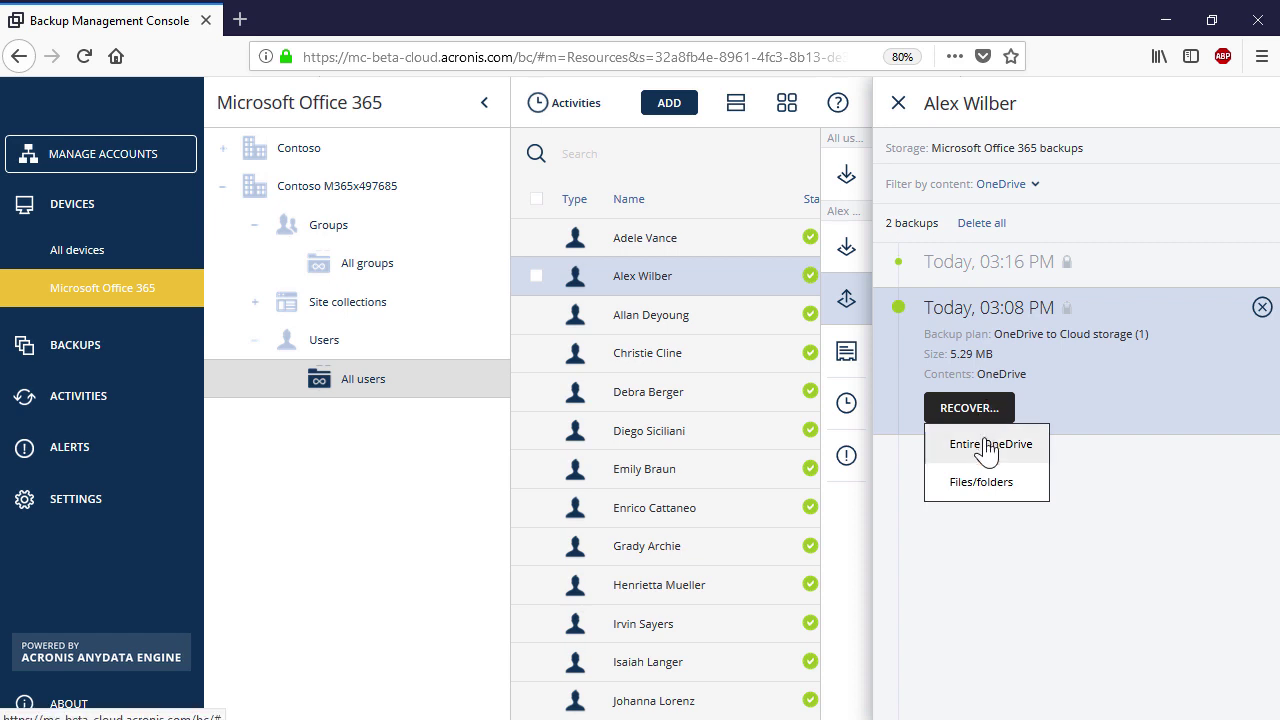
- Recover the entire OneDrive, targeting the Contoso organization and the same user's drive
click(988, 447)
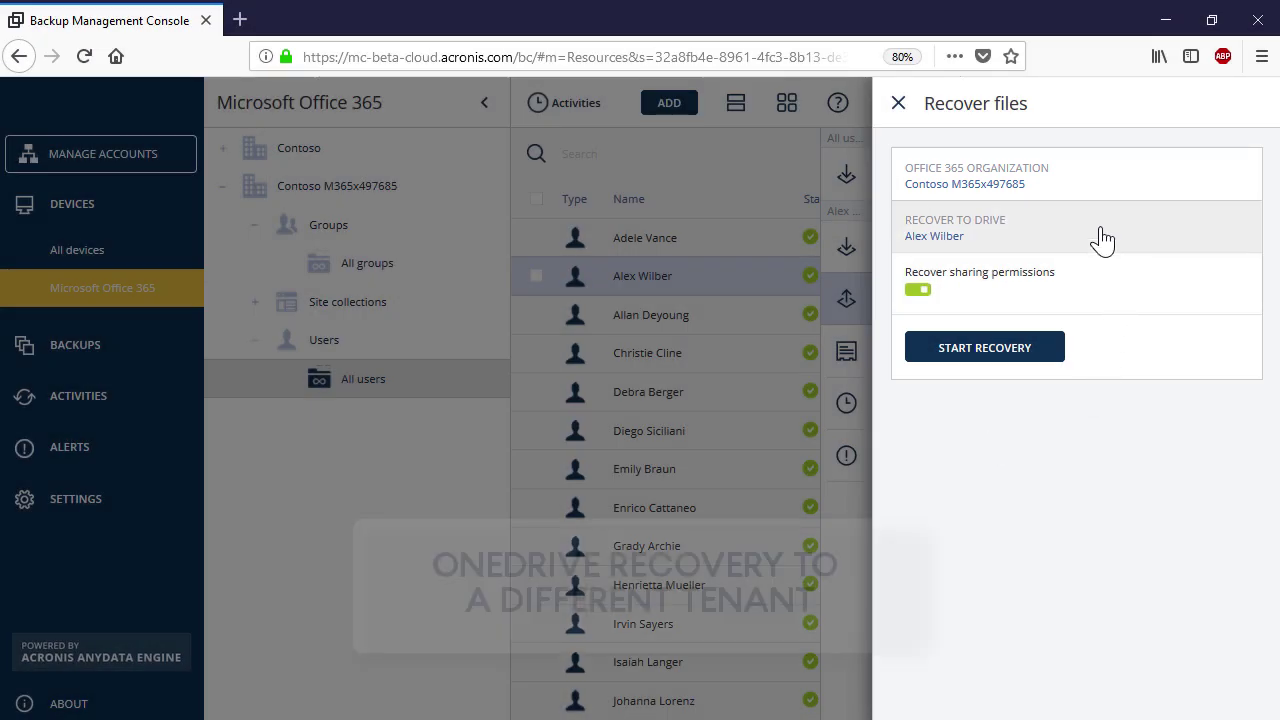
click(1085, 178)
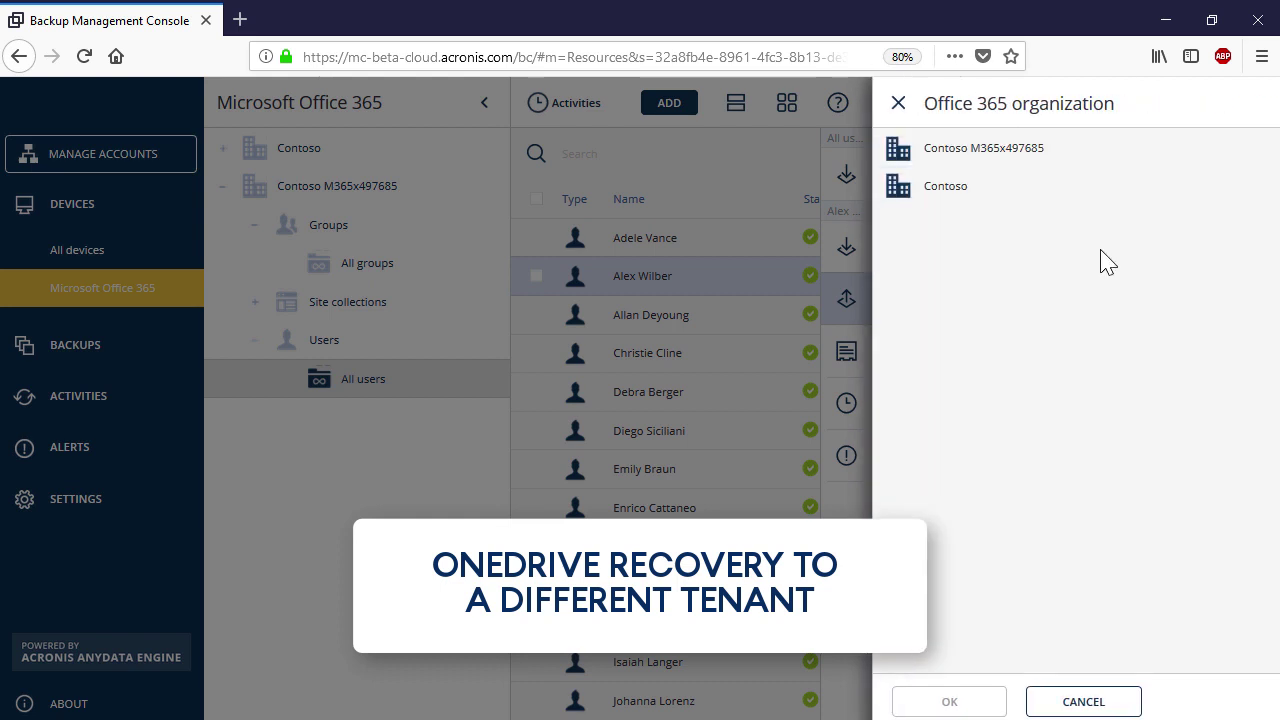
click(997, 190)
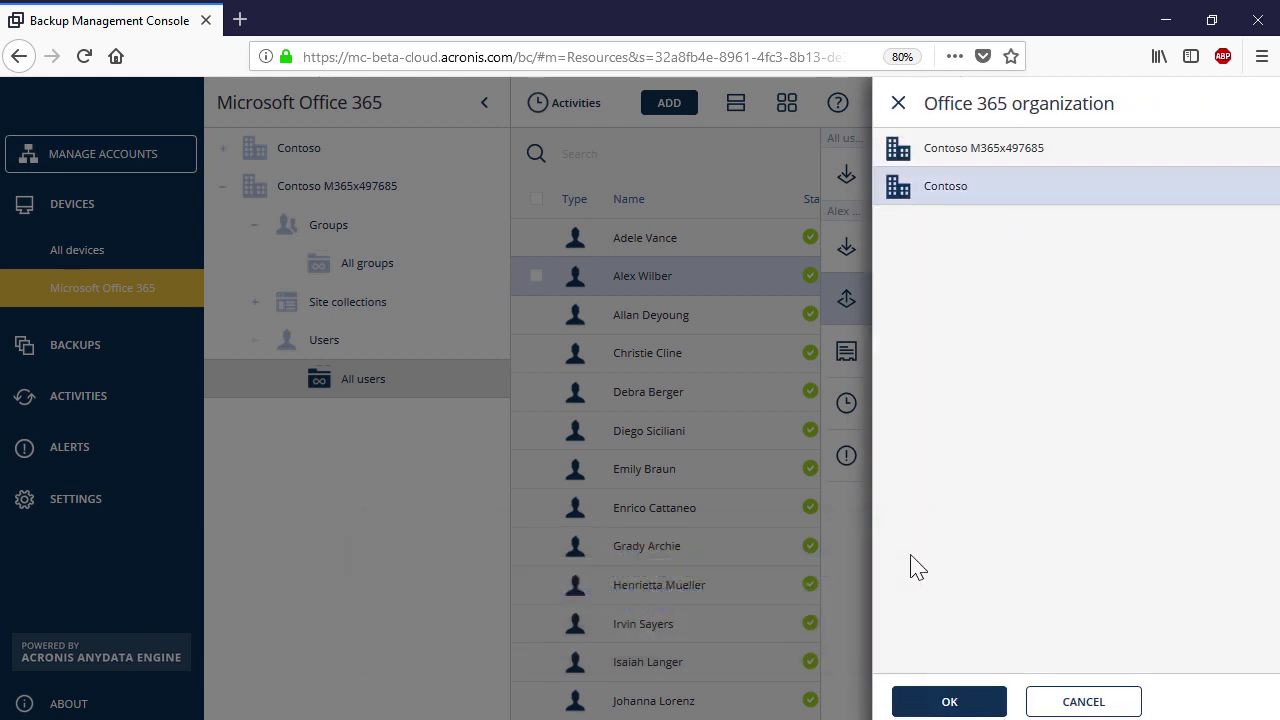
click(950, 701)
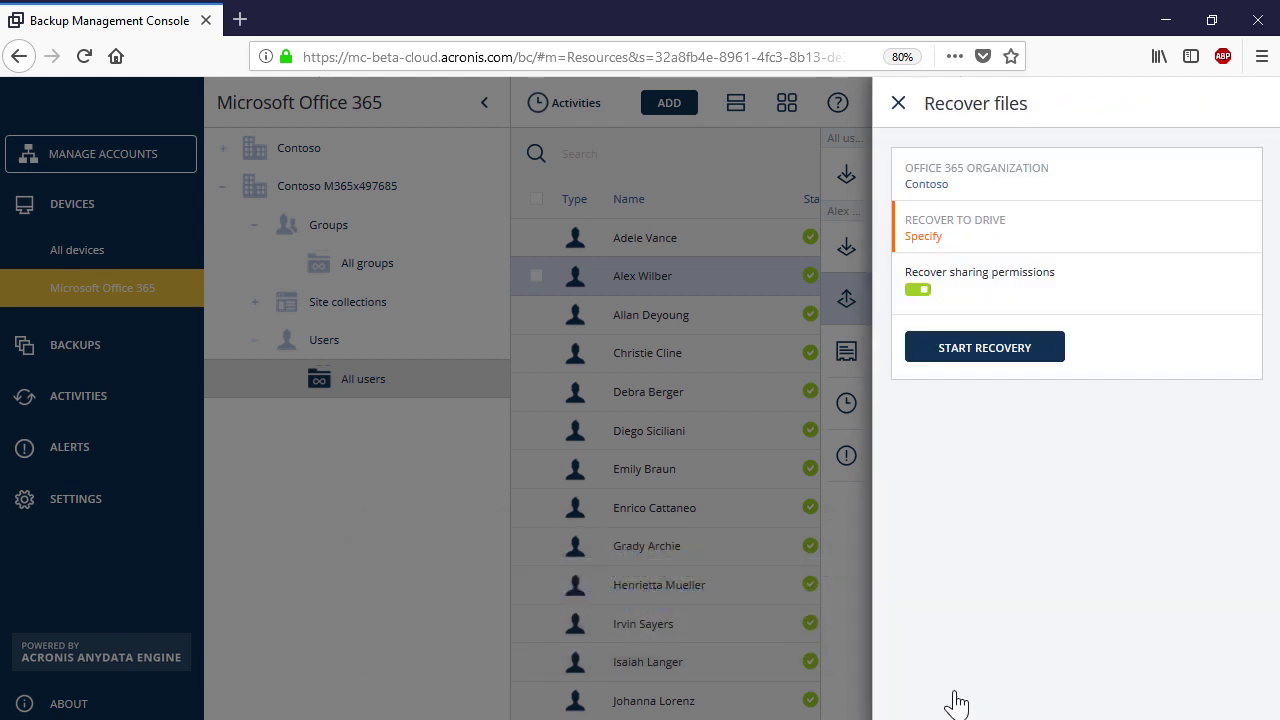
click(1106, 250)
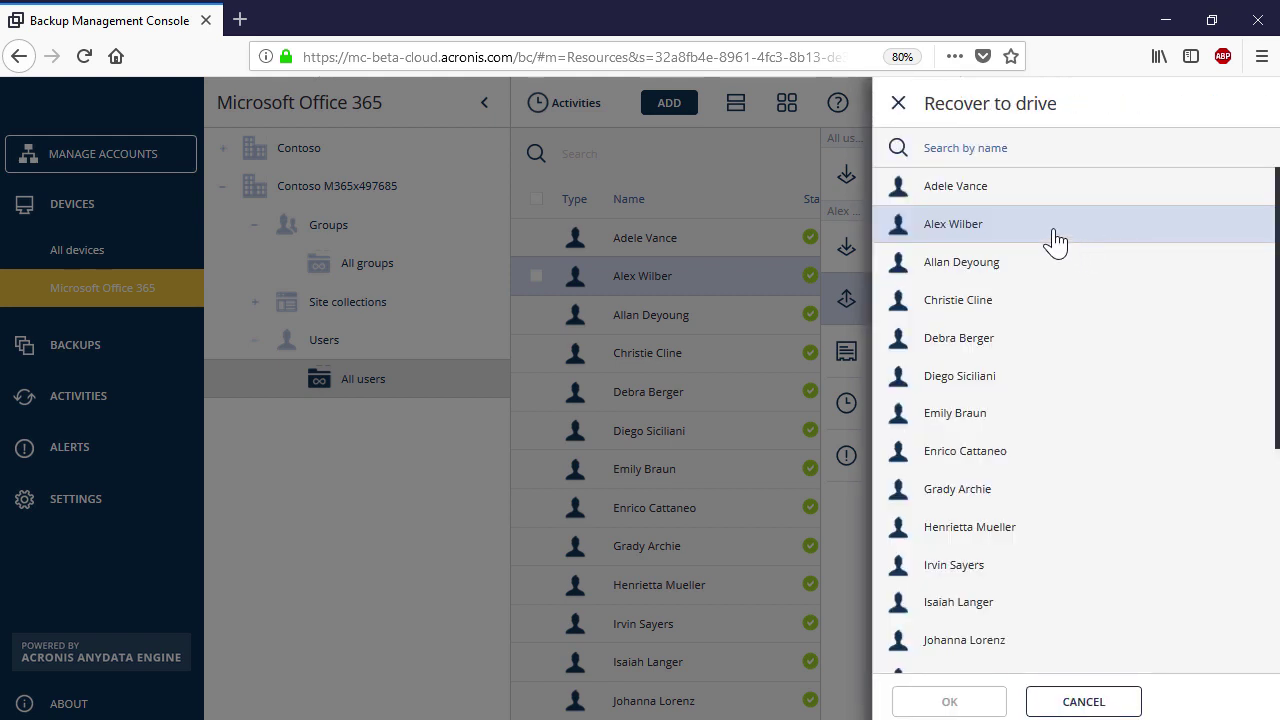
click(1056, 238)
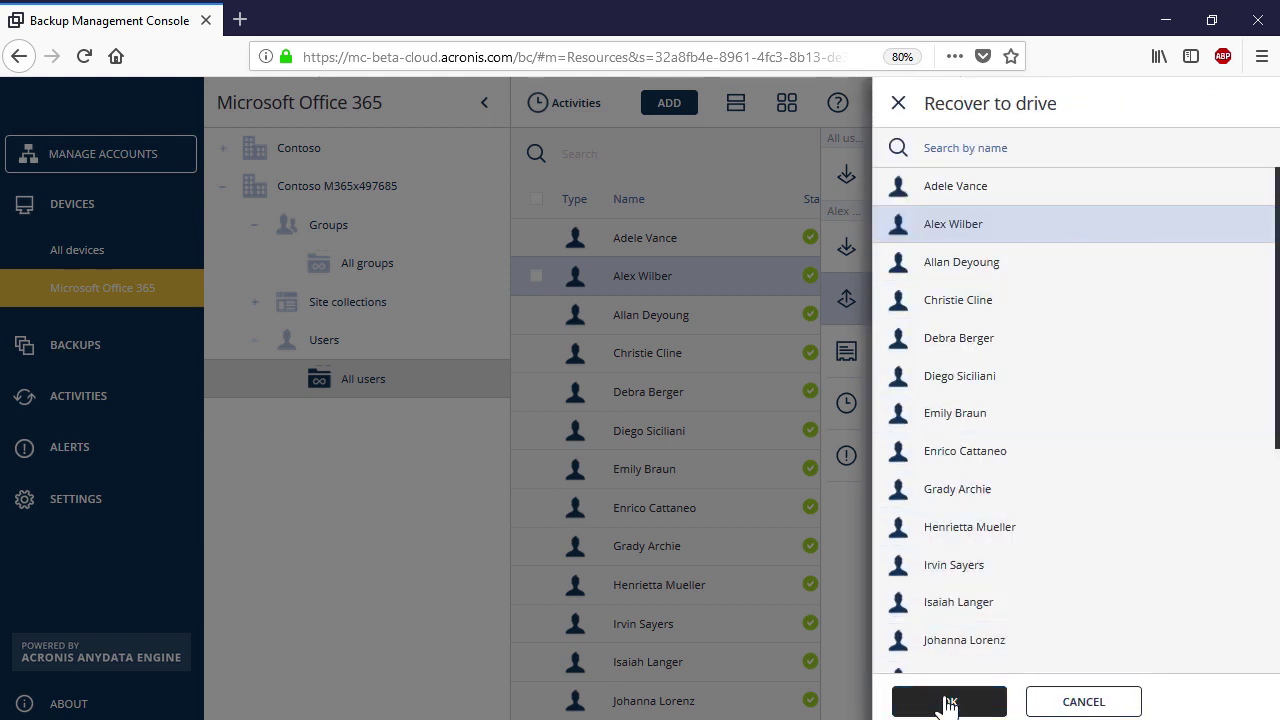
click(948, 703)
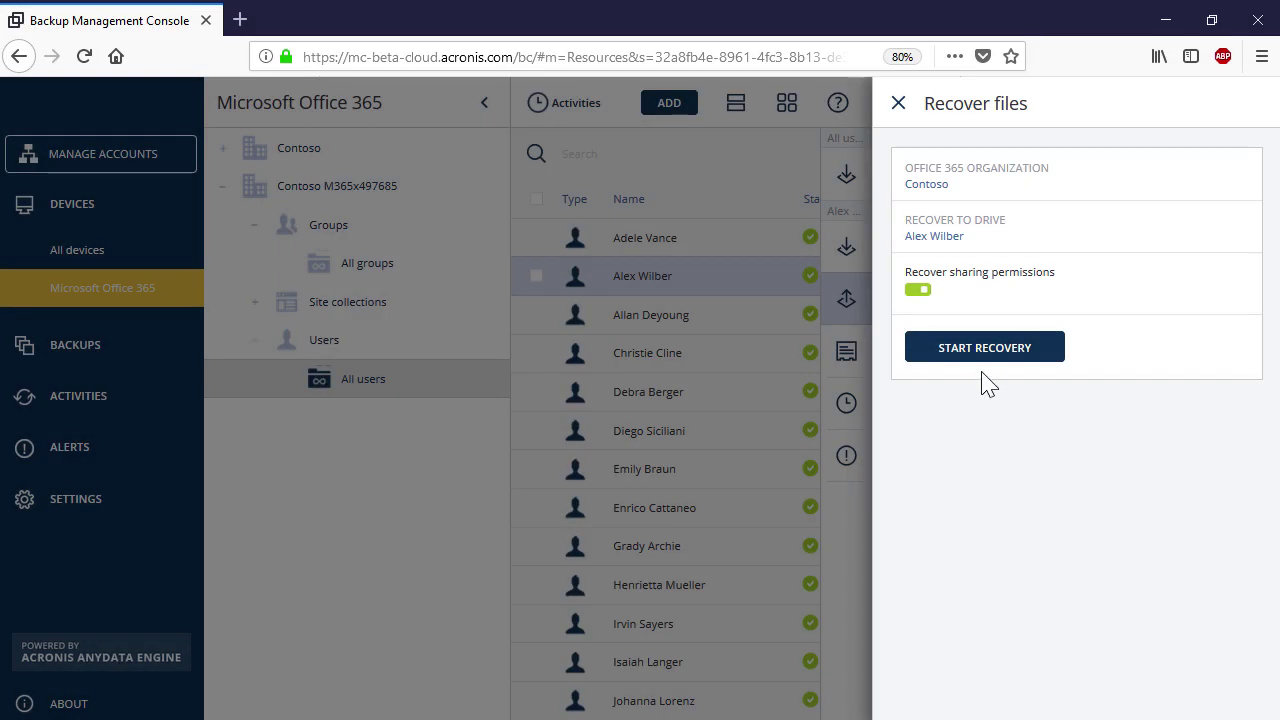
- Start the recovery, overwriting only older files, and confirm with the backup password
click(1007, 360)
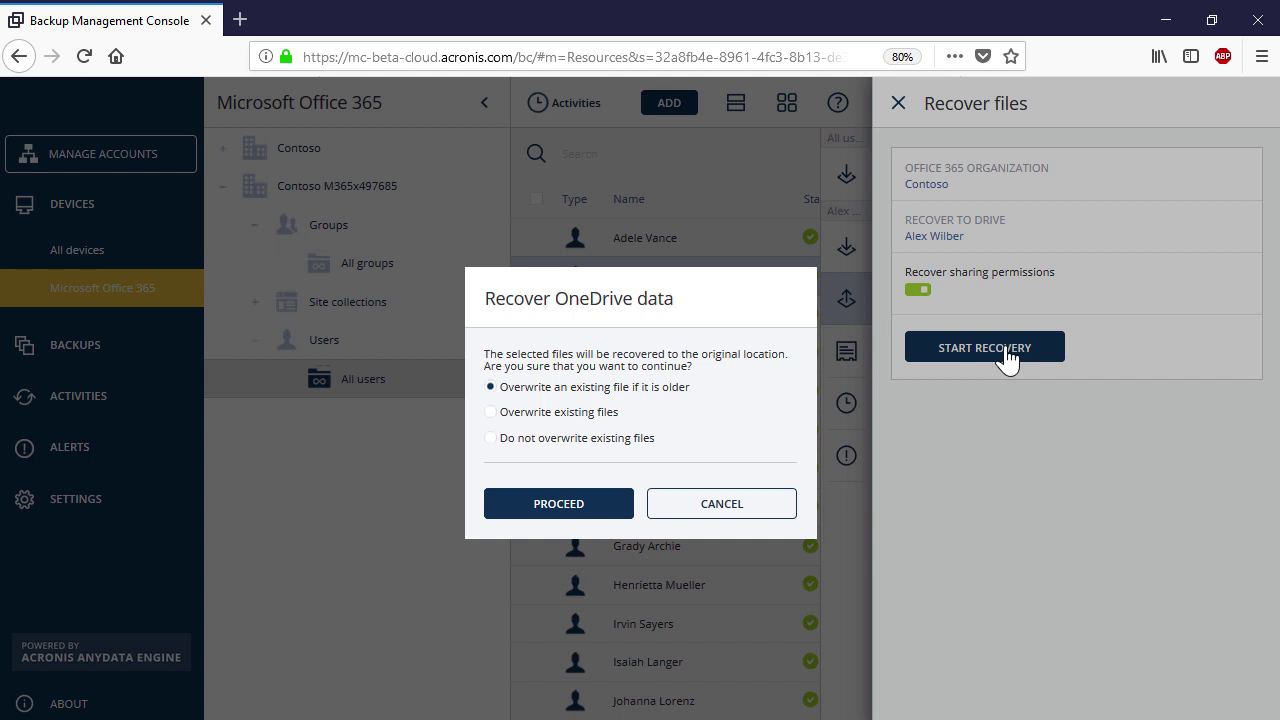
click(566, 520)
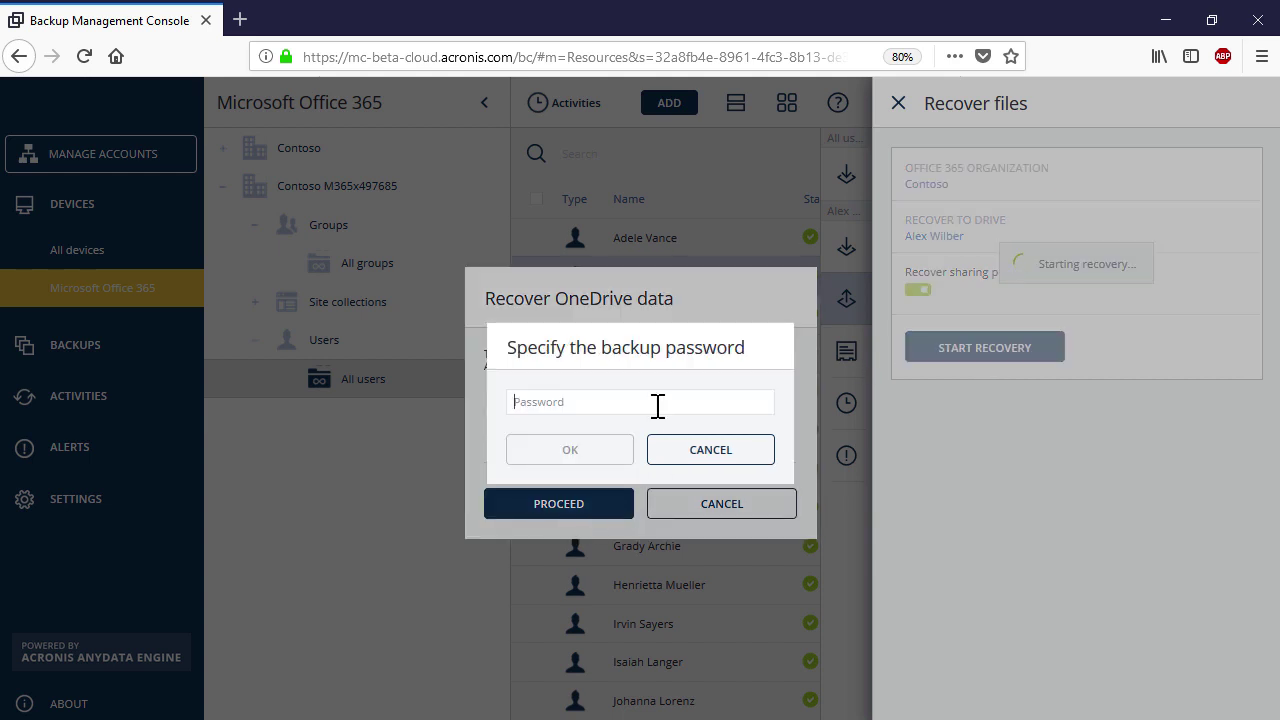
text(***********)
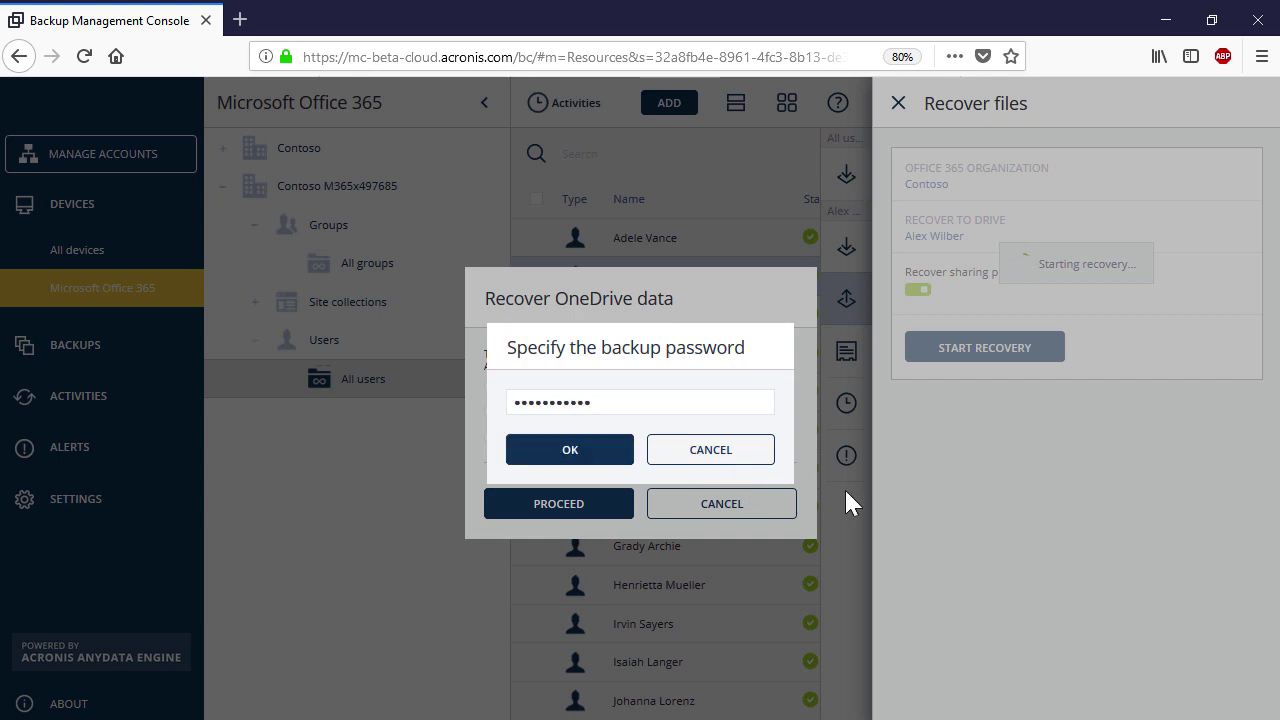
click(597, 458)
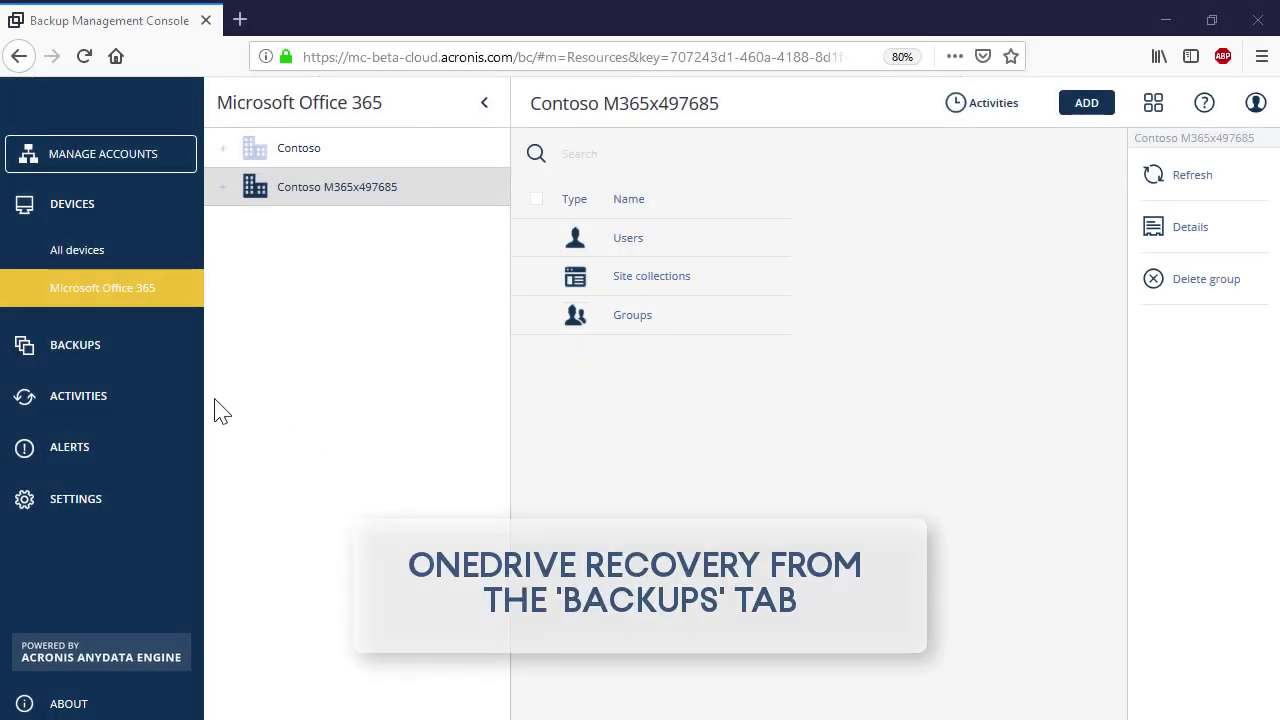
- From Microsoft Office 365 backups, recover the entire OneDrive from the 07:03 PM backup to its original location
click(170, 362)
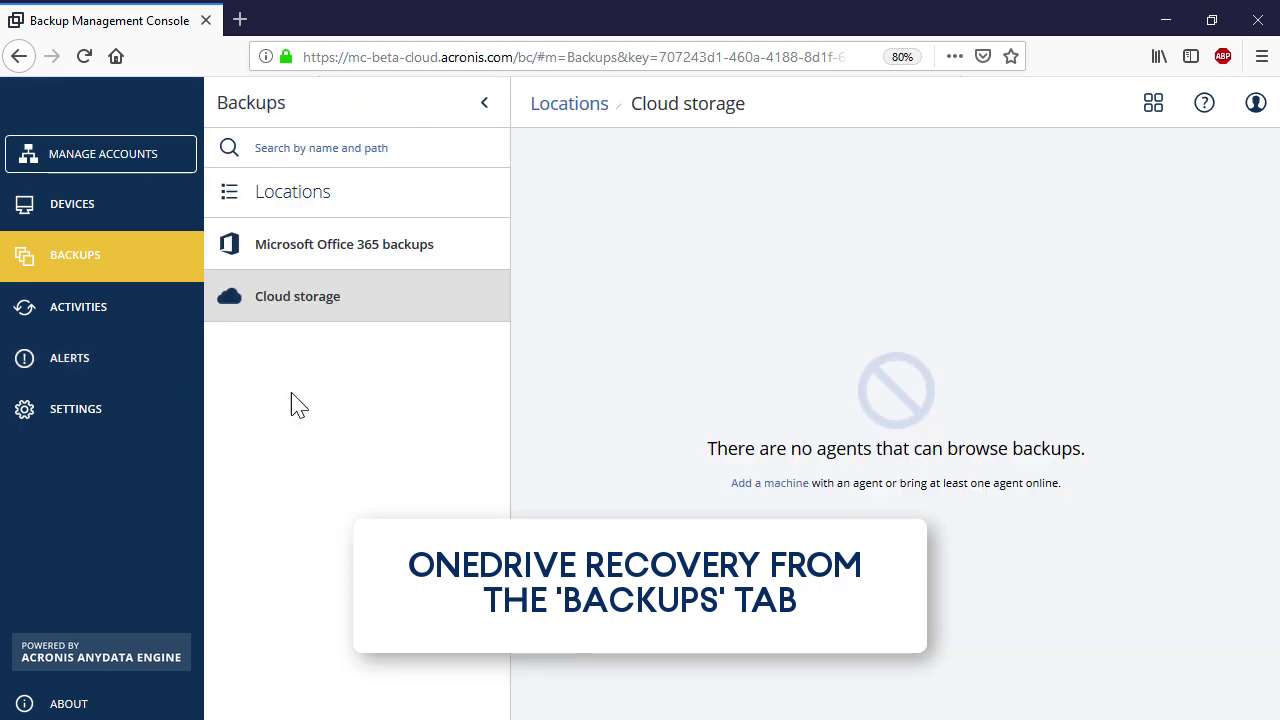
click(446, 264)
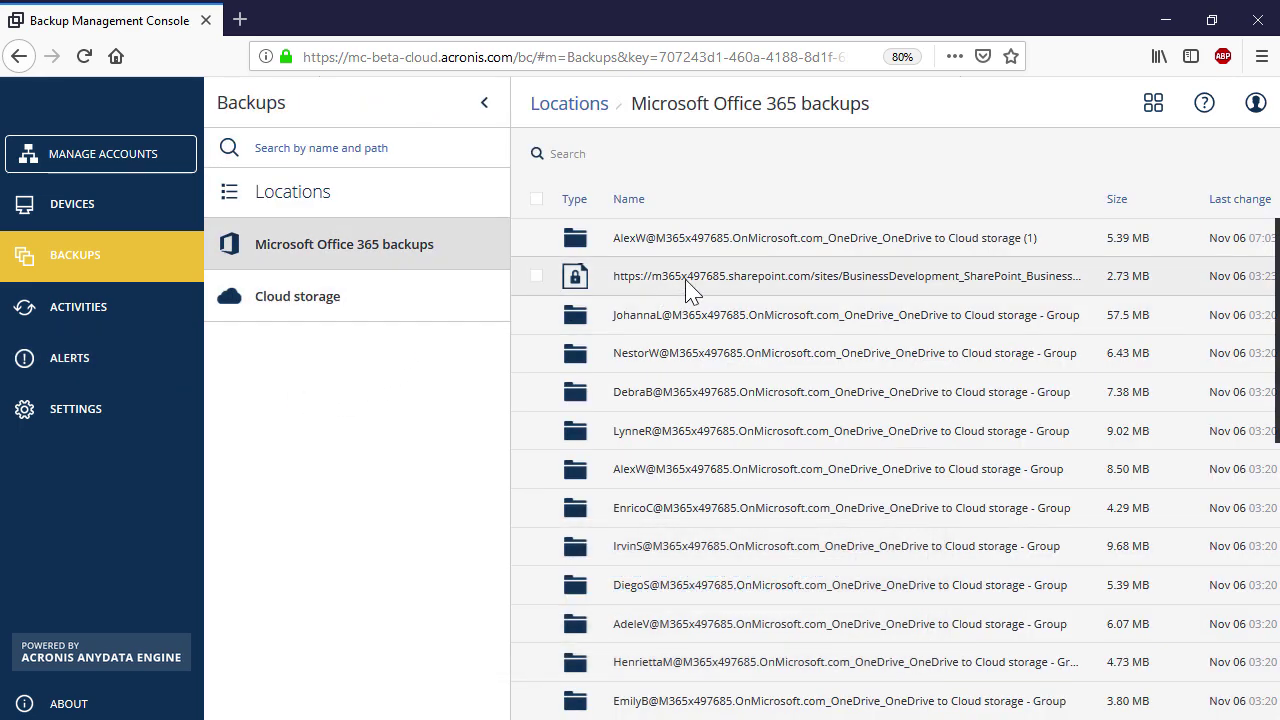
click(736, 249)
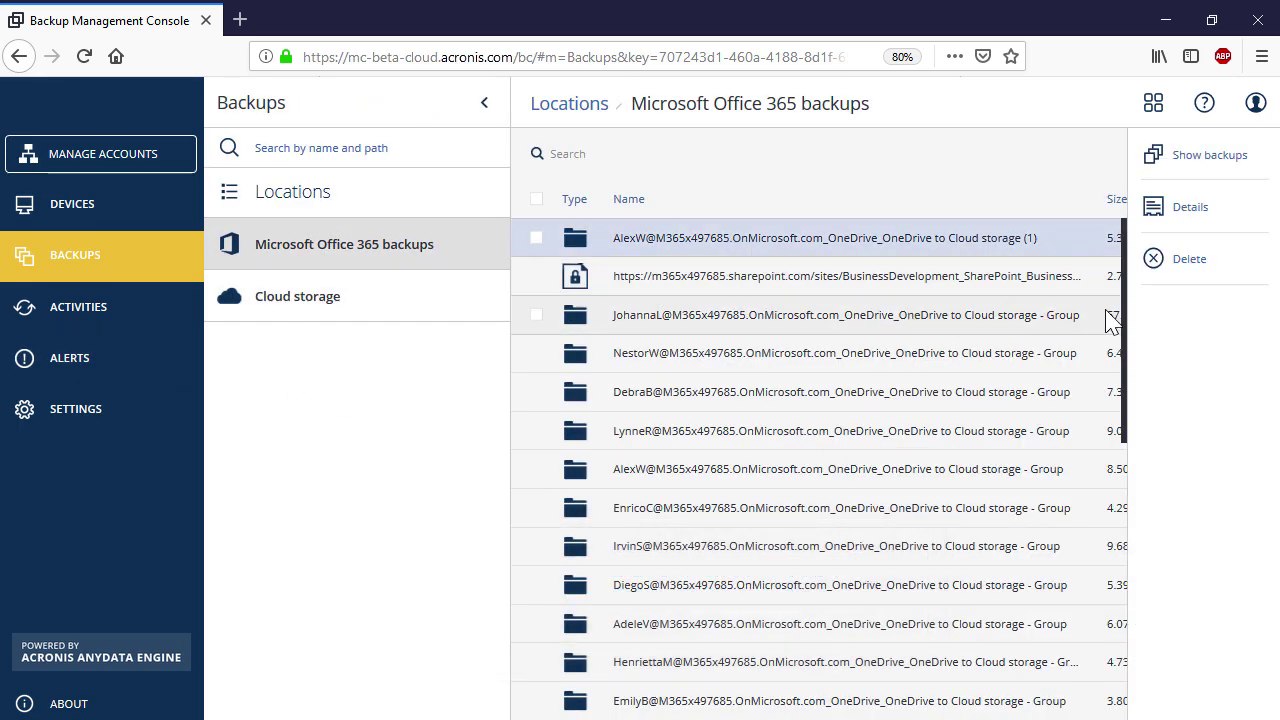
click(1210, 156)
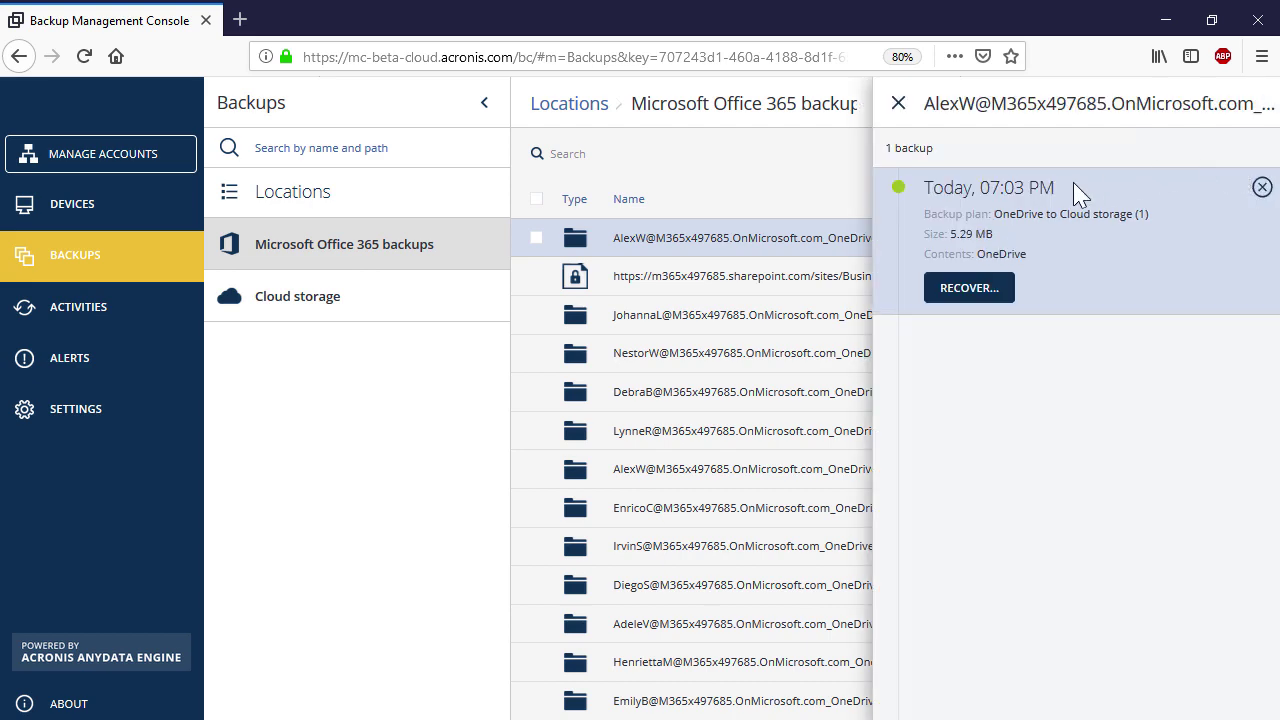
click(997, 289)
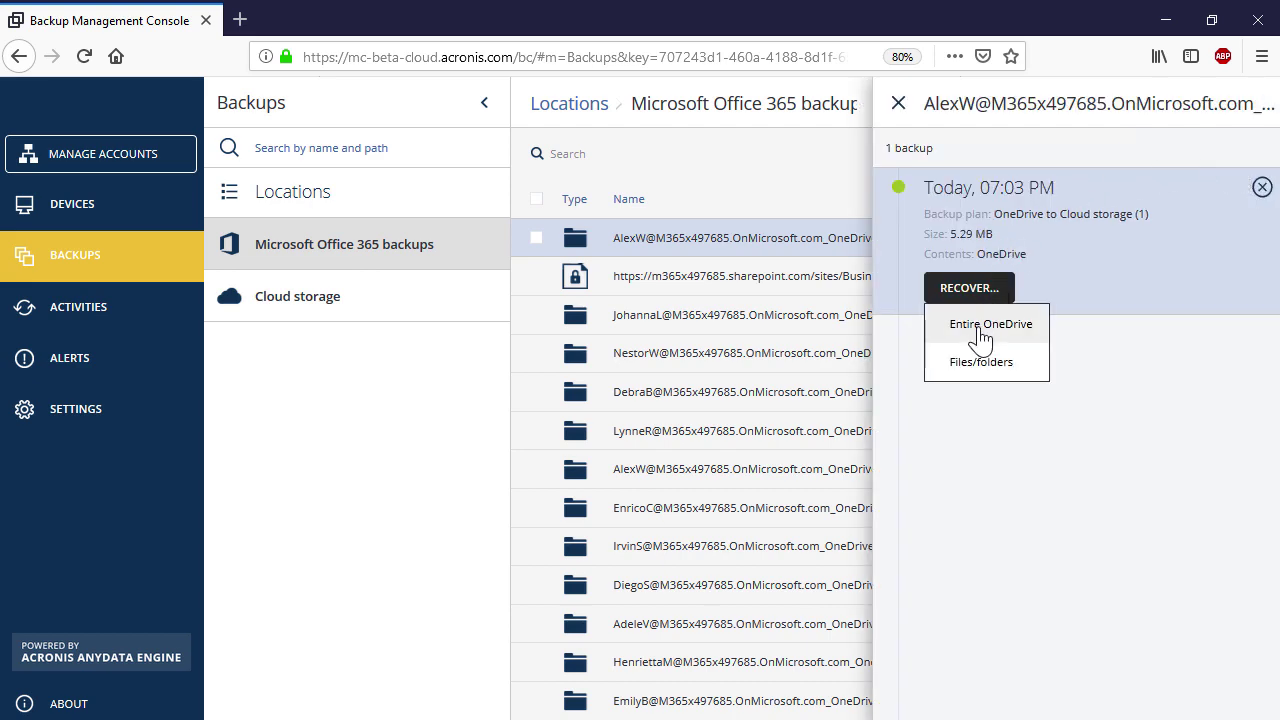
click(975, 325)
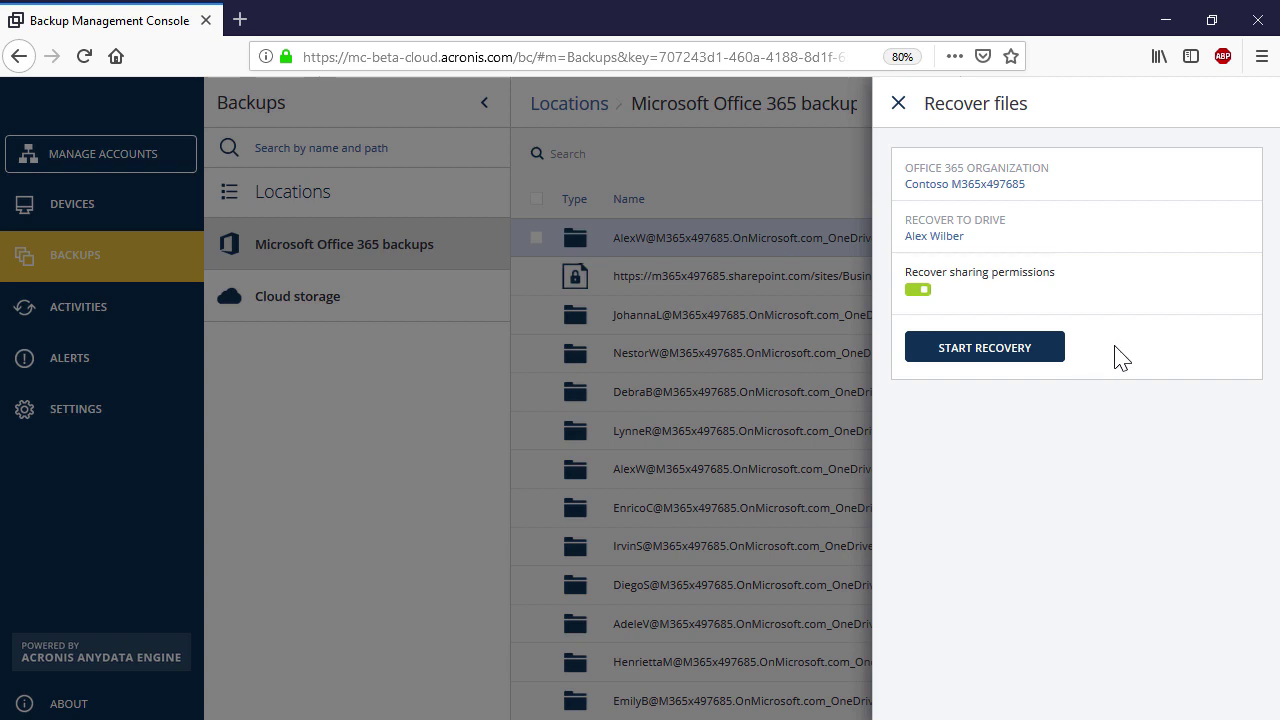
click(1034, 360)
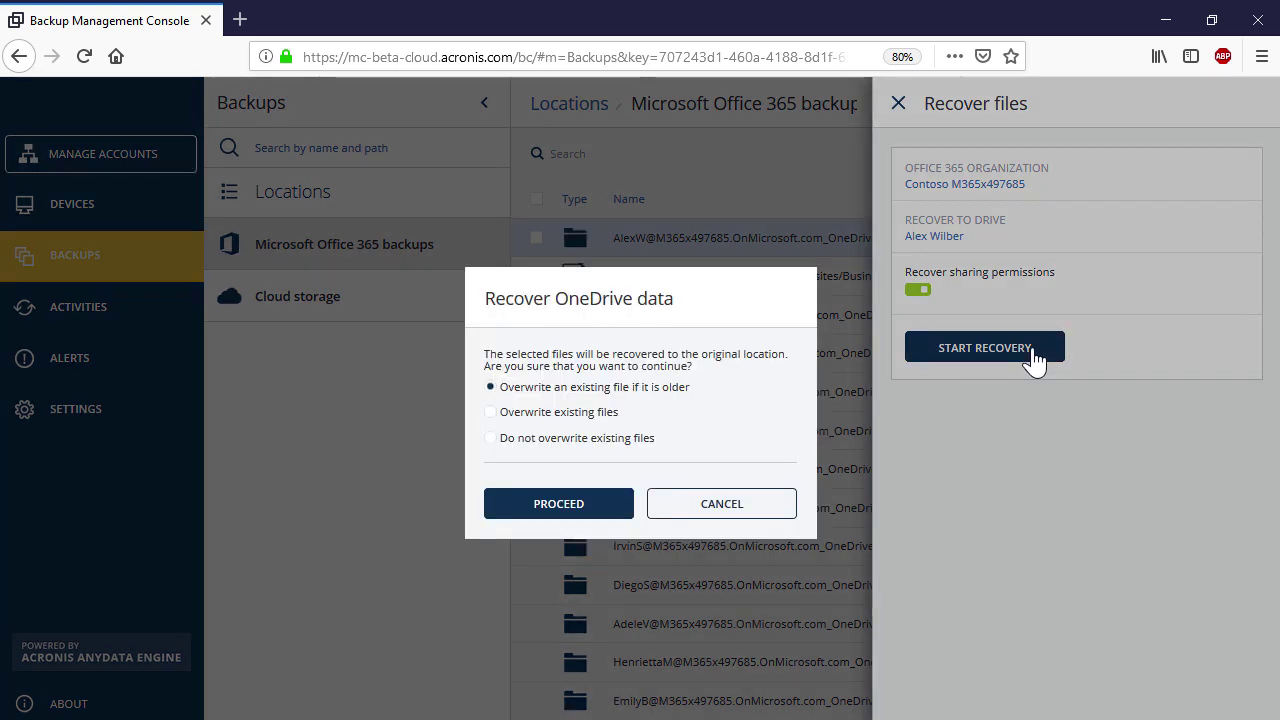
click(558, 505)
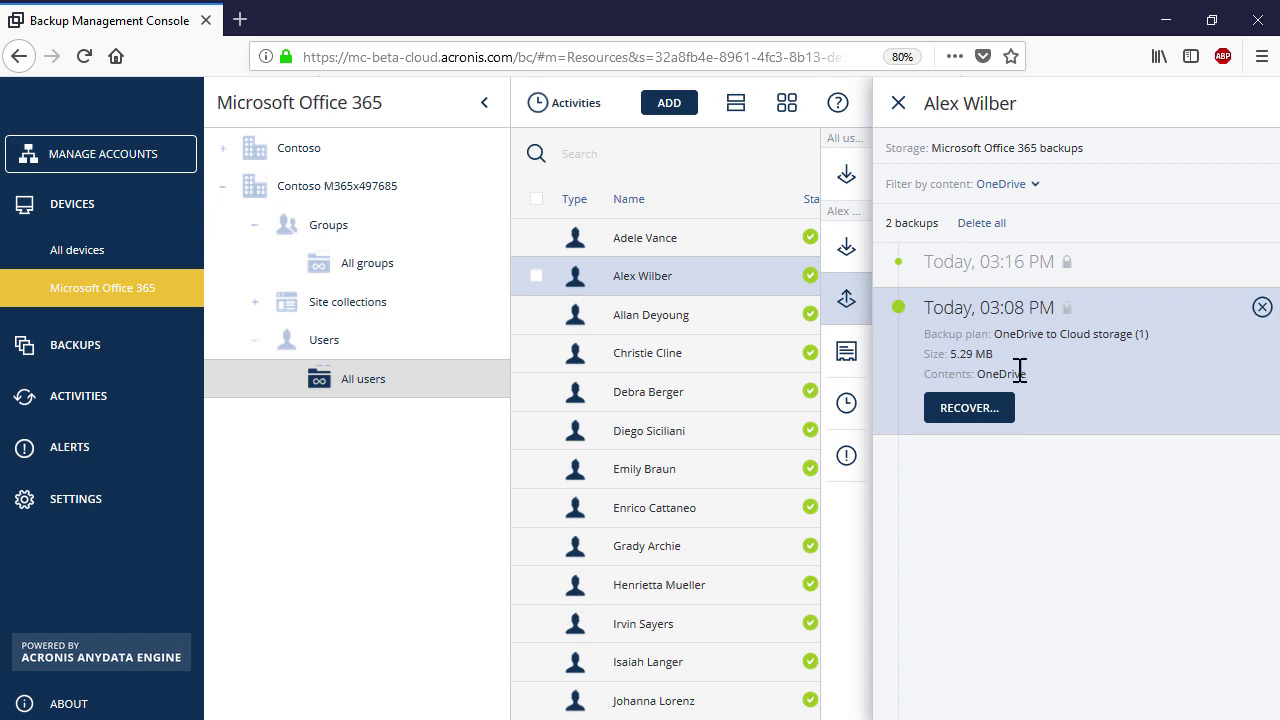
- Choose Files/folders recovery on the 03:08 PM backup, unlock it with the password, and select a file
click(975, 410)
click(975, 482)
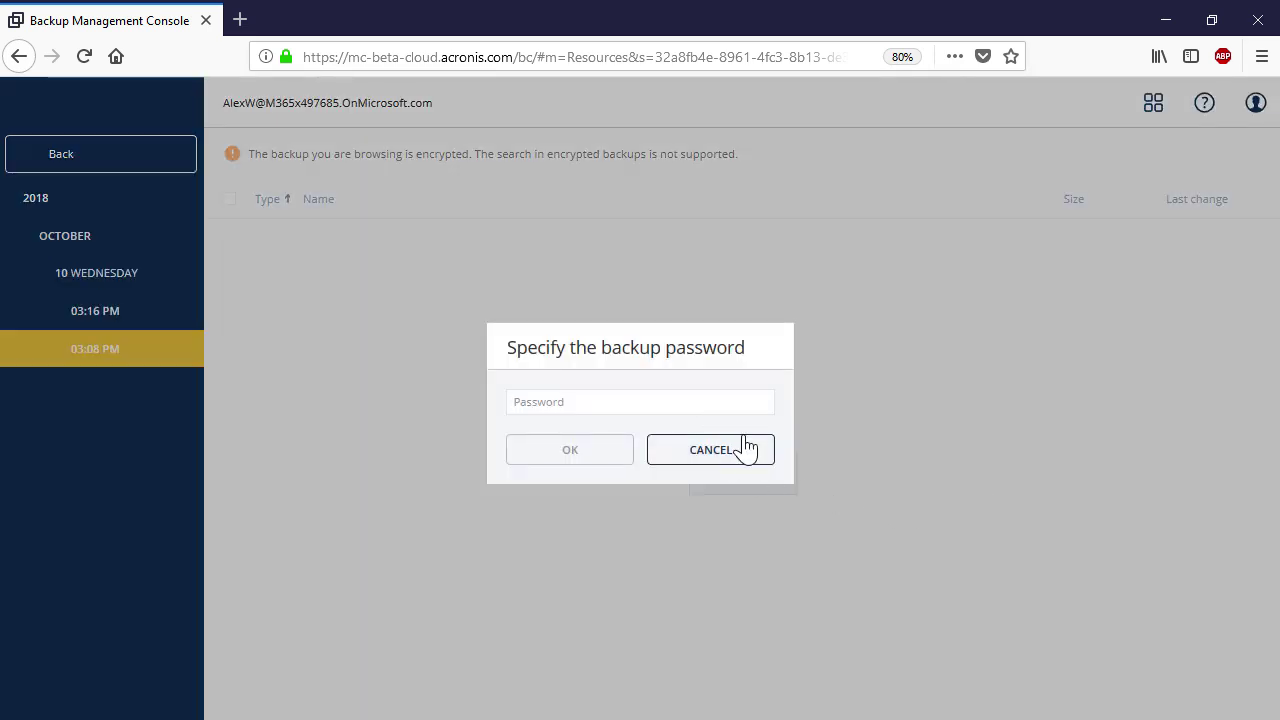
text(***********)
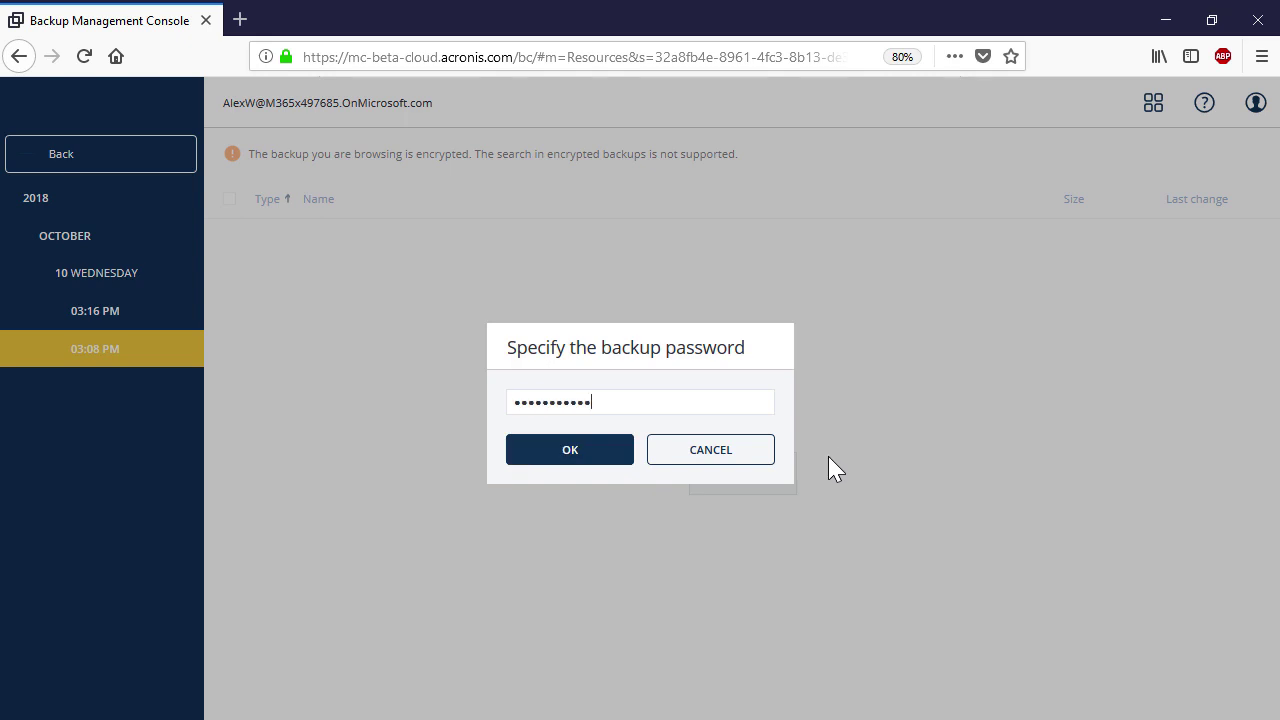
click(620, 451)
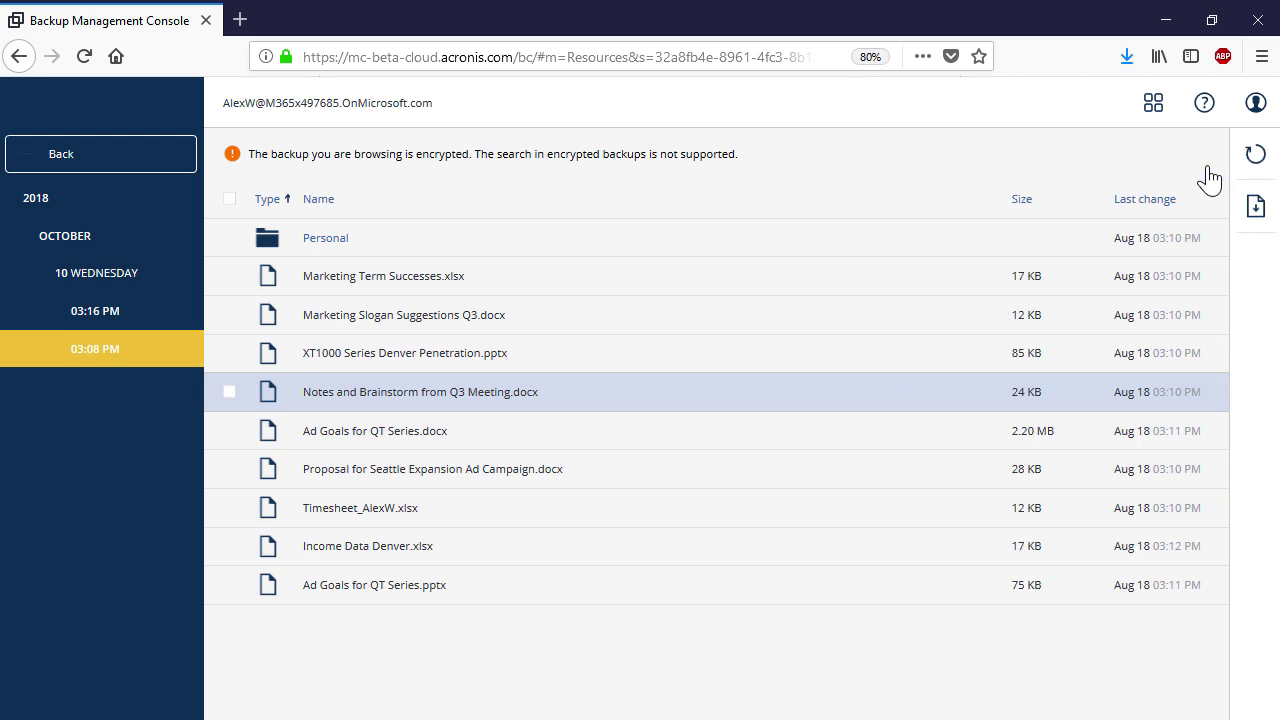
click(1208, 176)
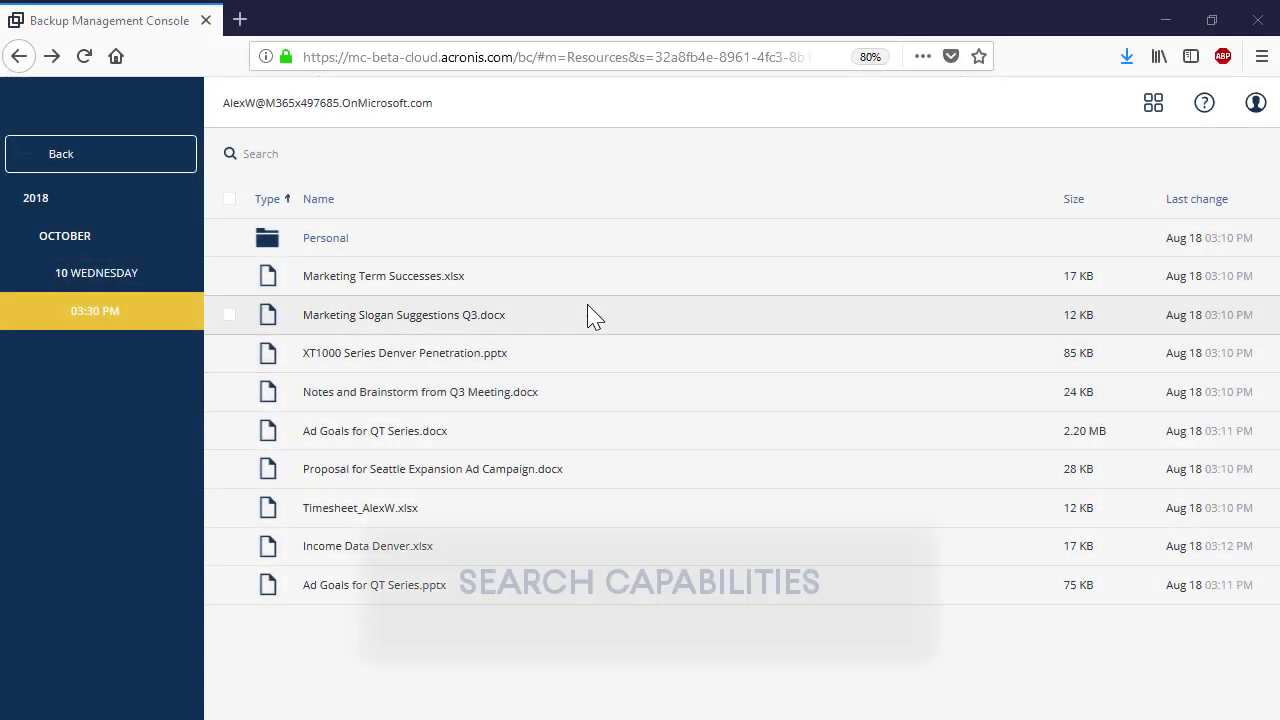
- Search the 03:30 PM OneDrive backup for 'cards', turning up Business Cards.docx
click(522, 152)
text(cards)
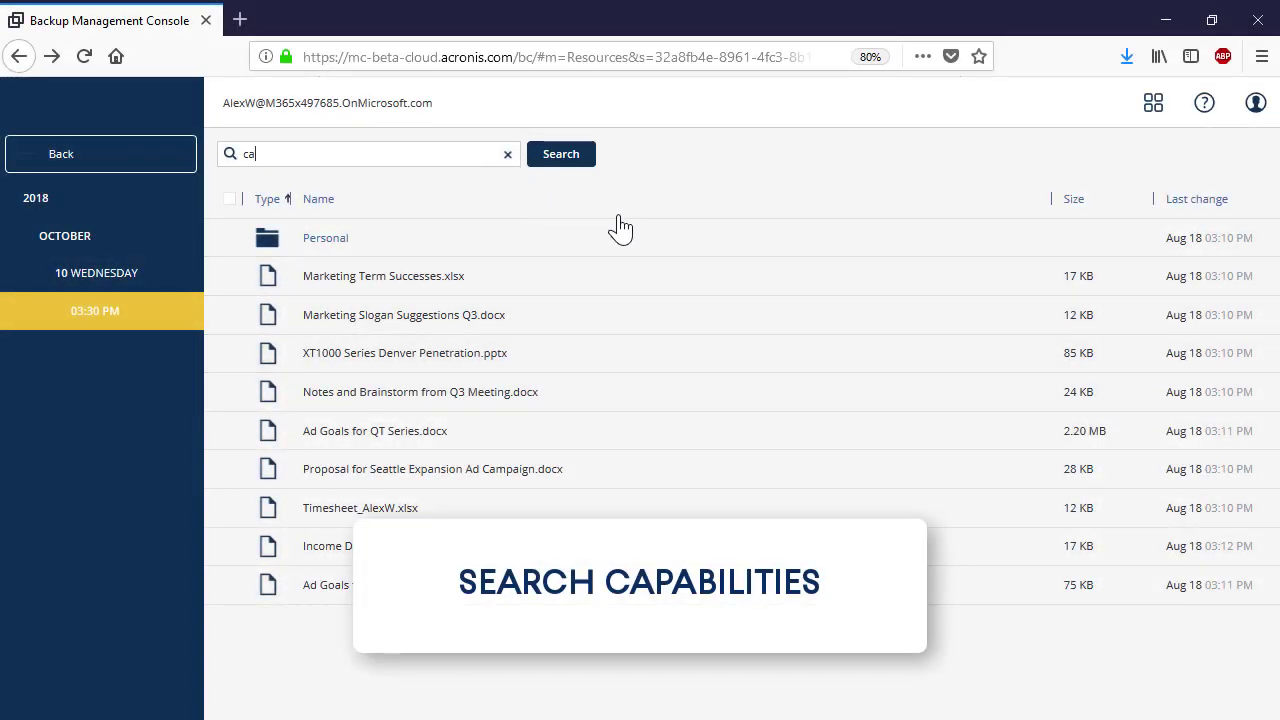
click(561, 160)
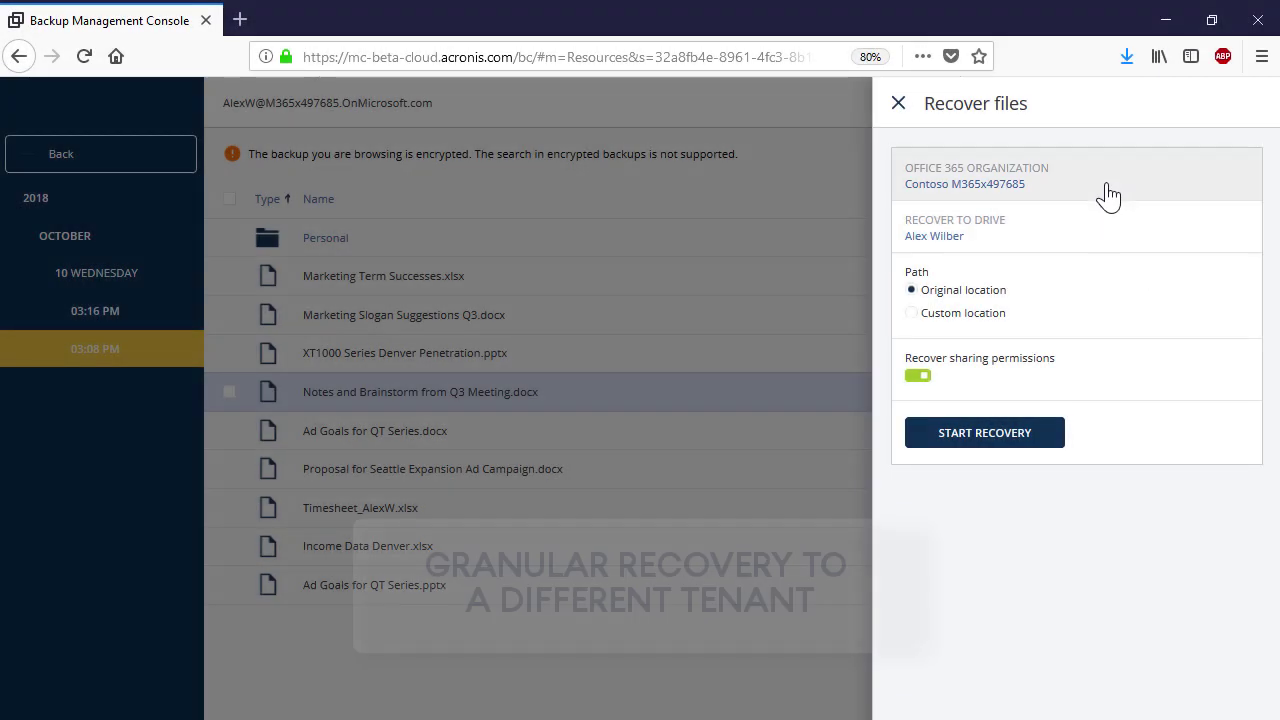
click(1106, 194)
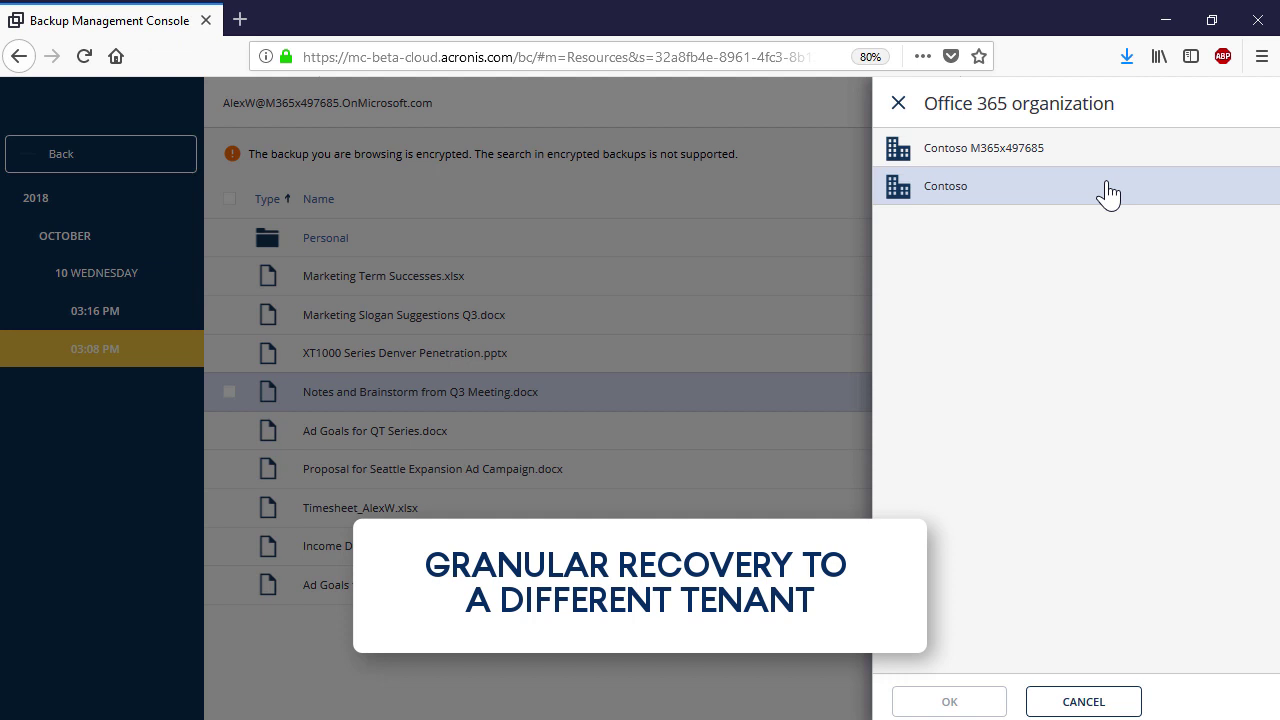
- Set the recovery target to the Contoso organization and the matching user's drive
click(1050, 200)
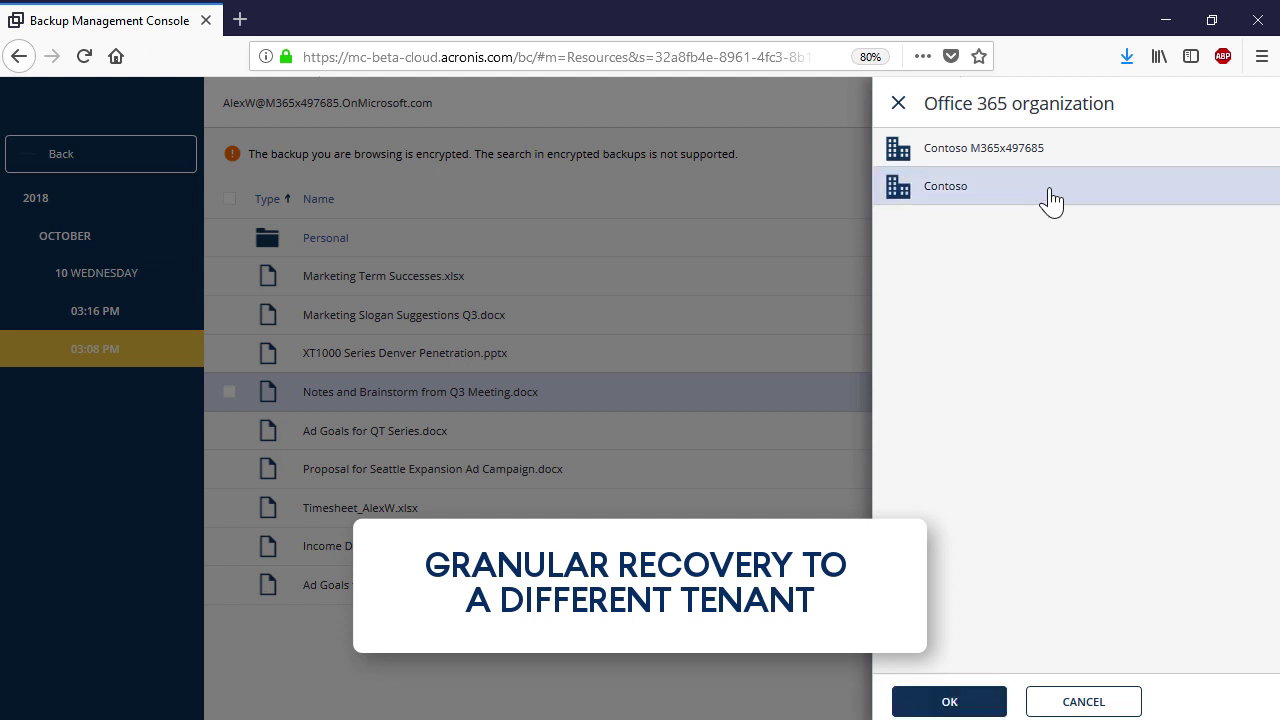
click(956, 703)
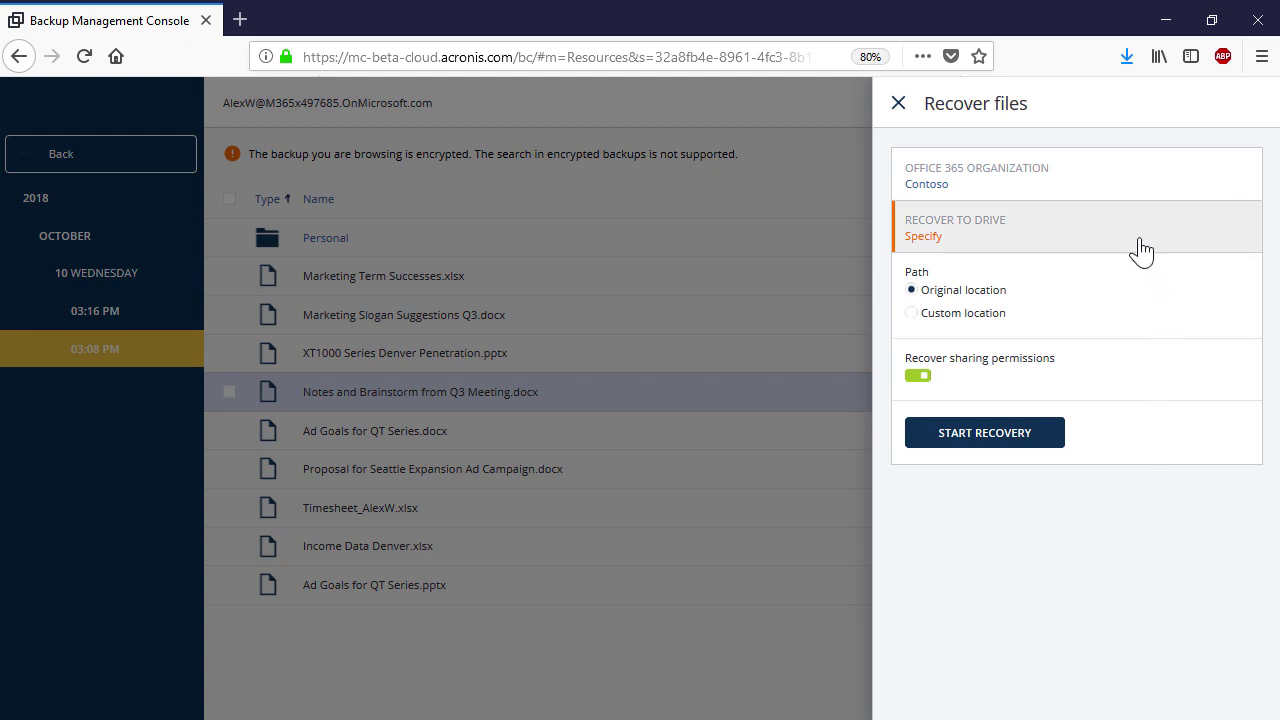
click(1142, 252)
click(1079, 236)
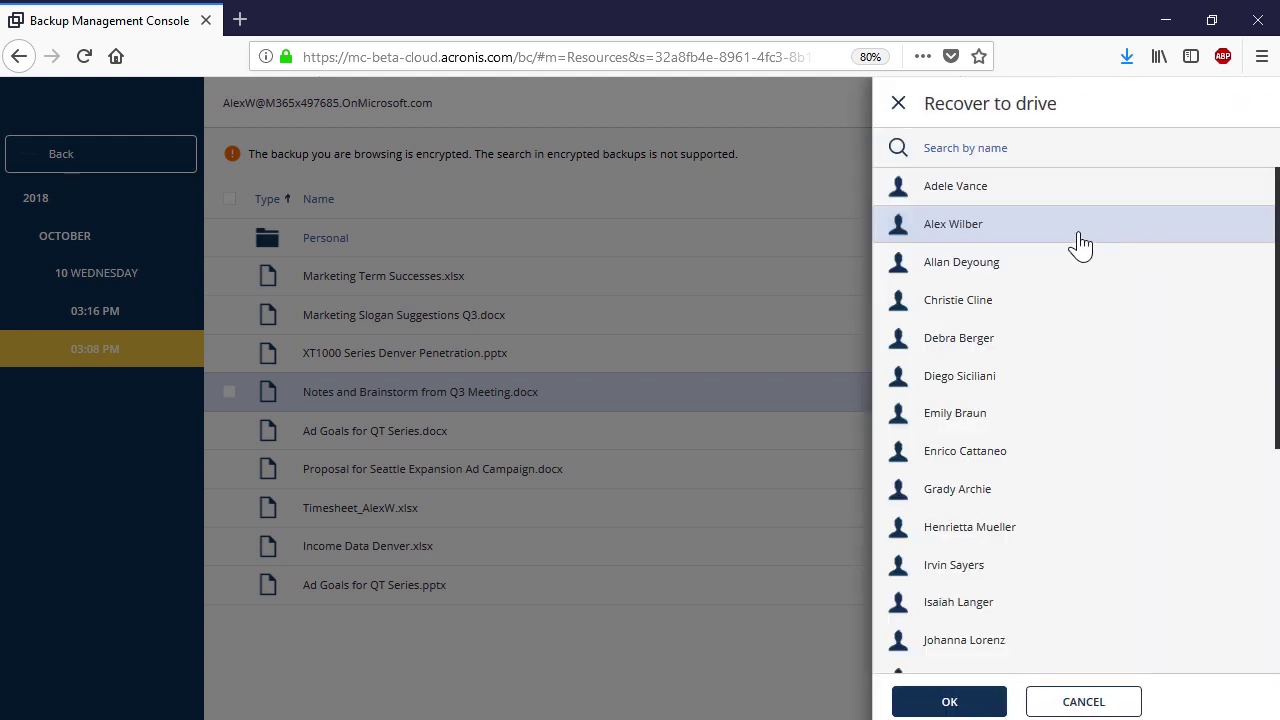
click(957, 703)
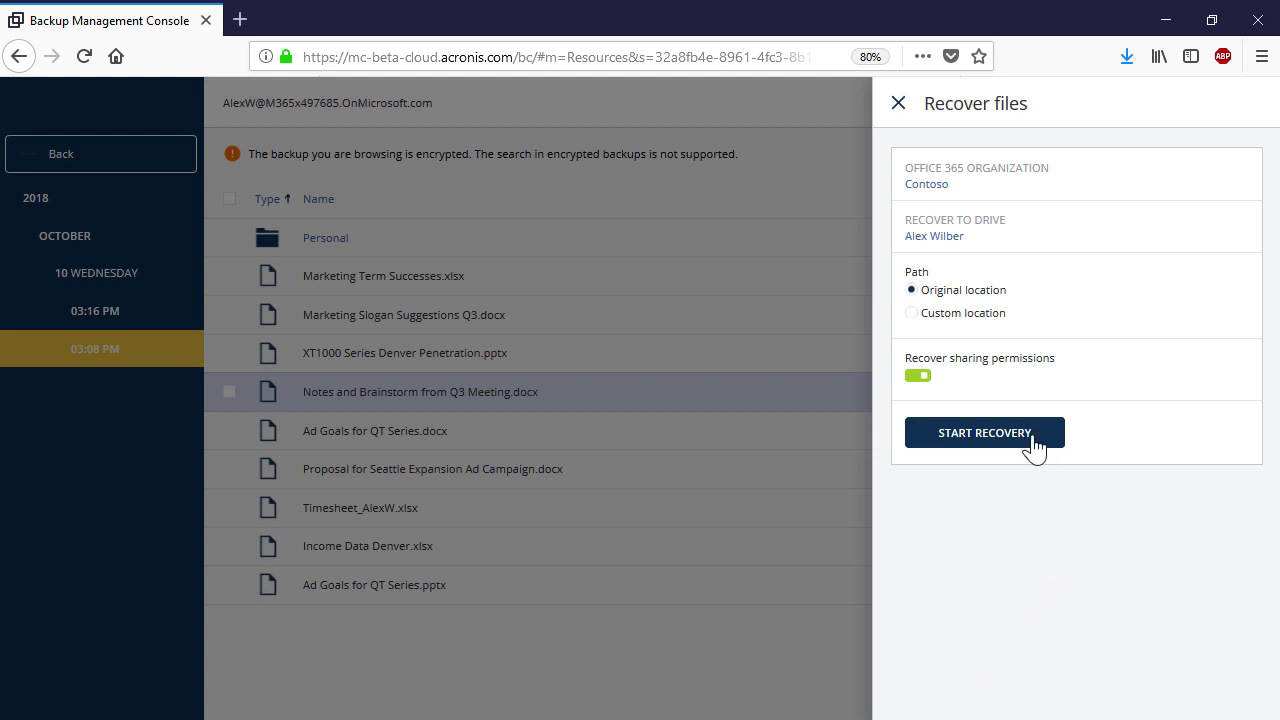
- Run the recovery with the backup password, then download Notes and Brainstorm from Q3 Meeting.docx
click(1033, 449)
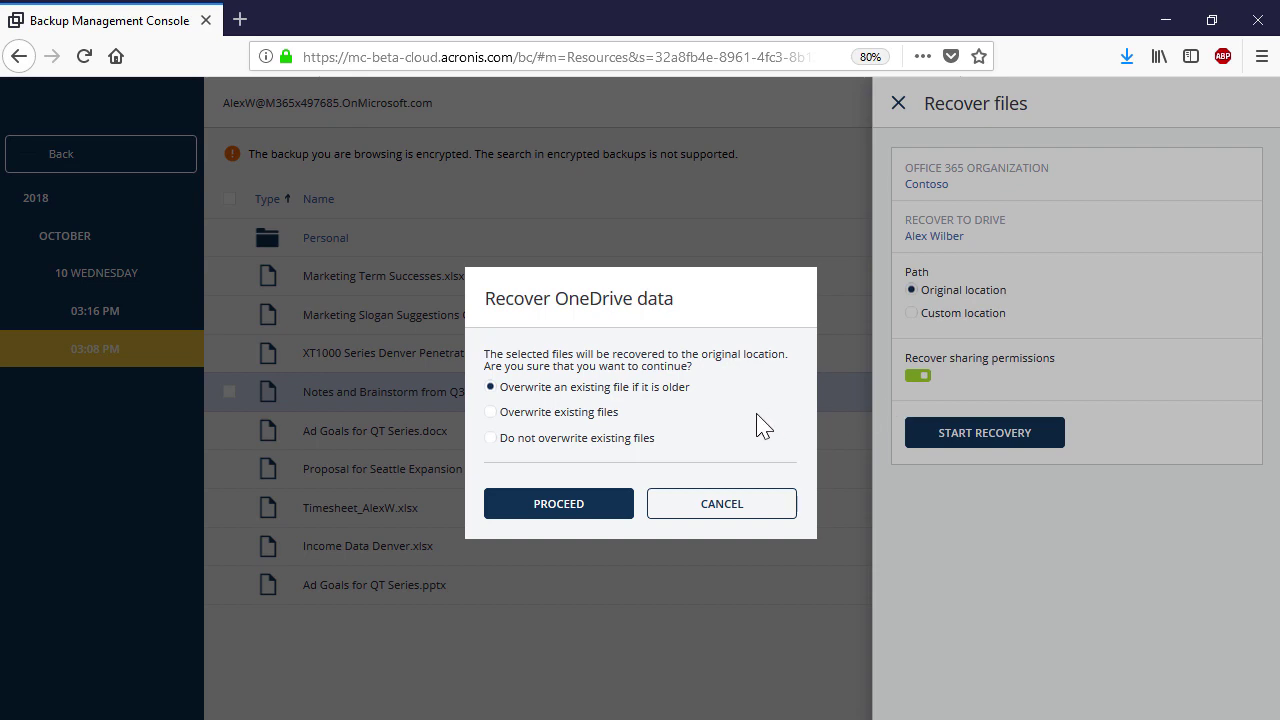
click(593, 515)
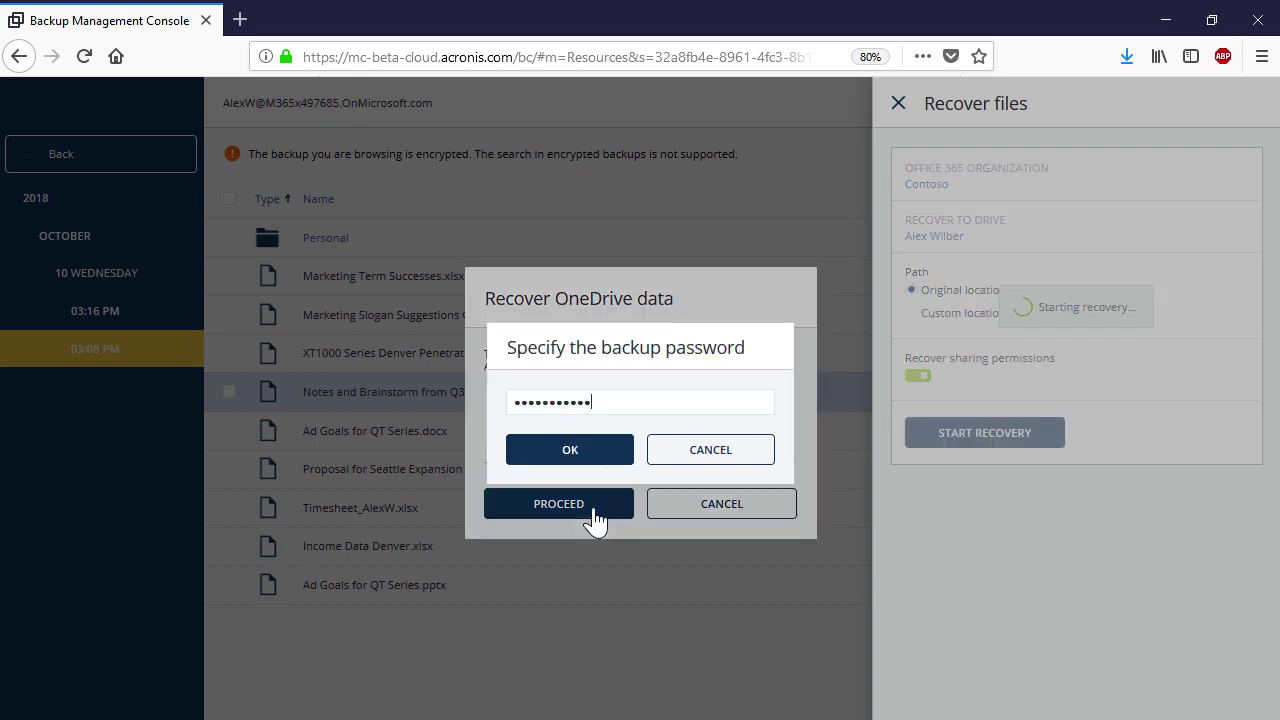
click(533, 372)
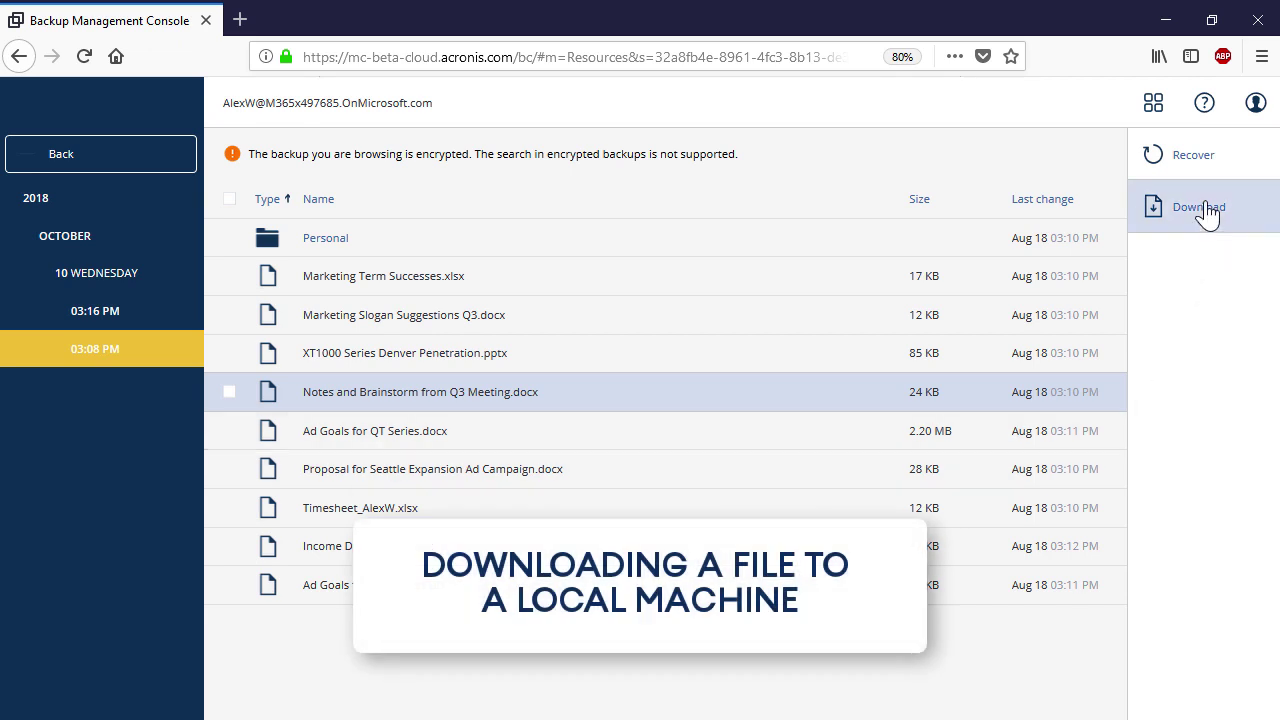
click(1206, 210)
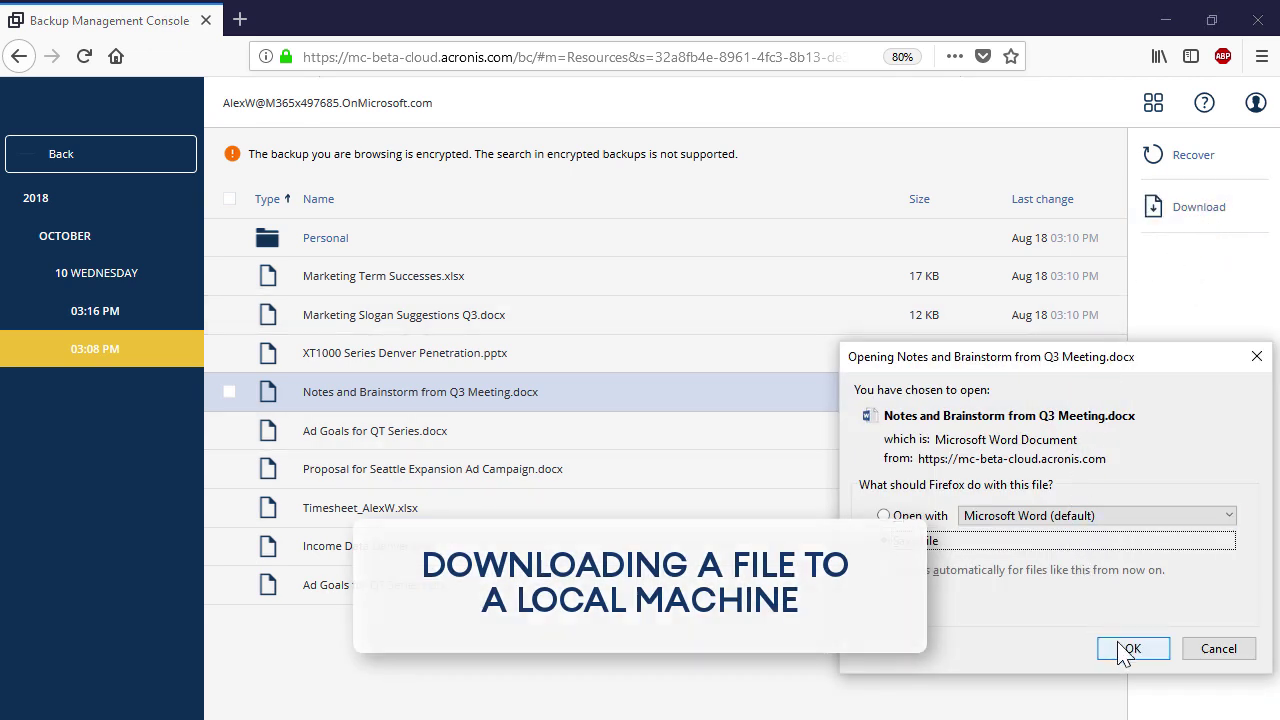
click(1130, 648)
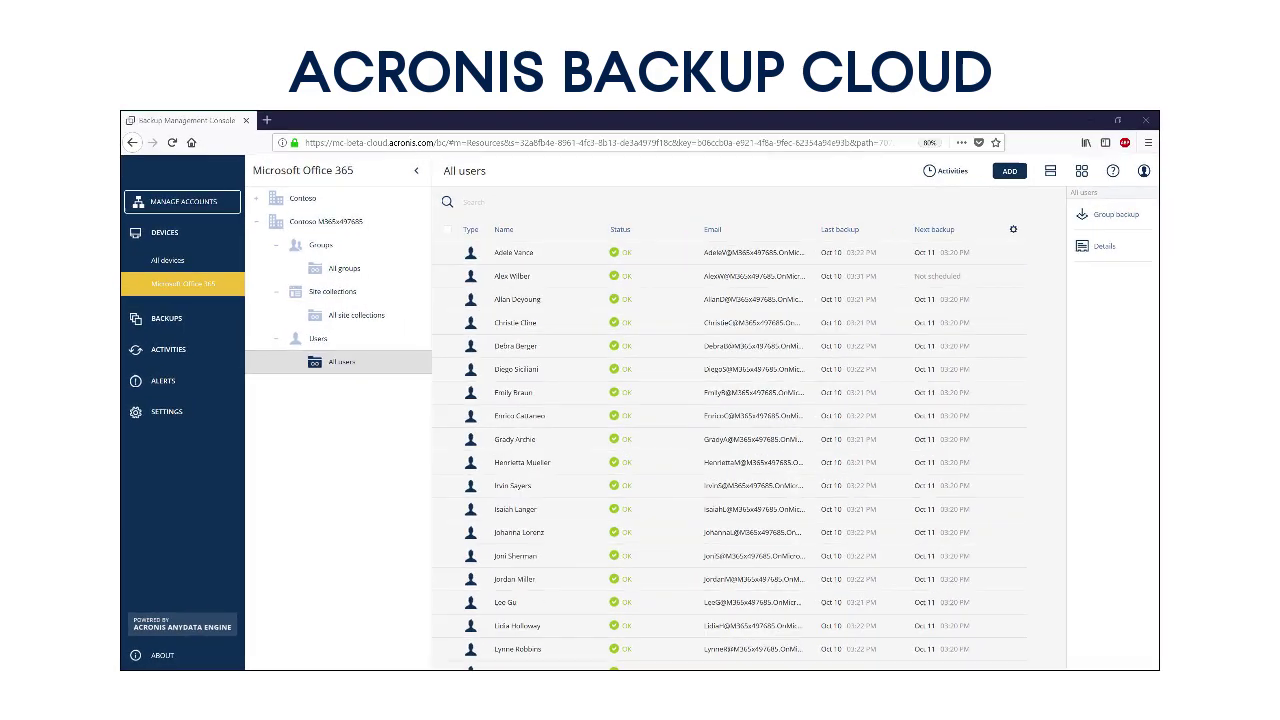